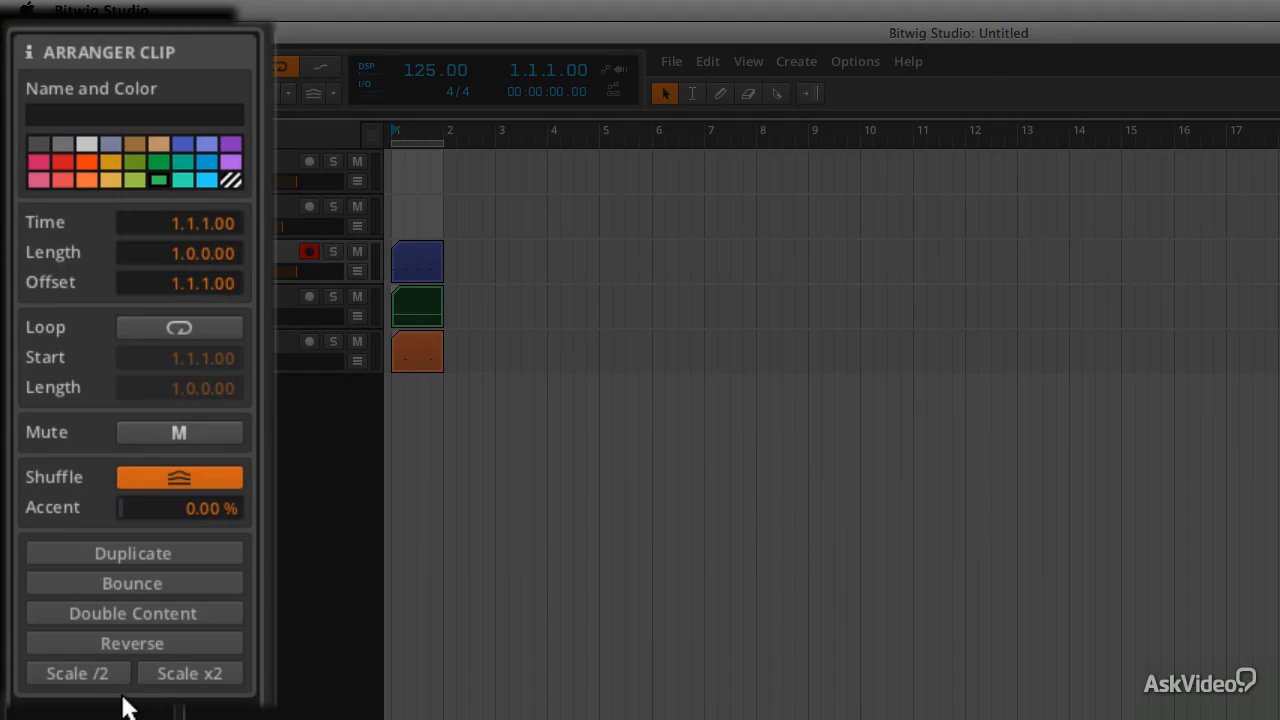
Toggle the inspector's visibility and select the CLAP clip and the Kick clip to view their properties.
key(i)
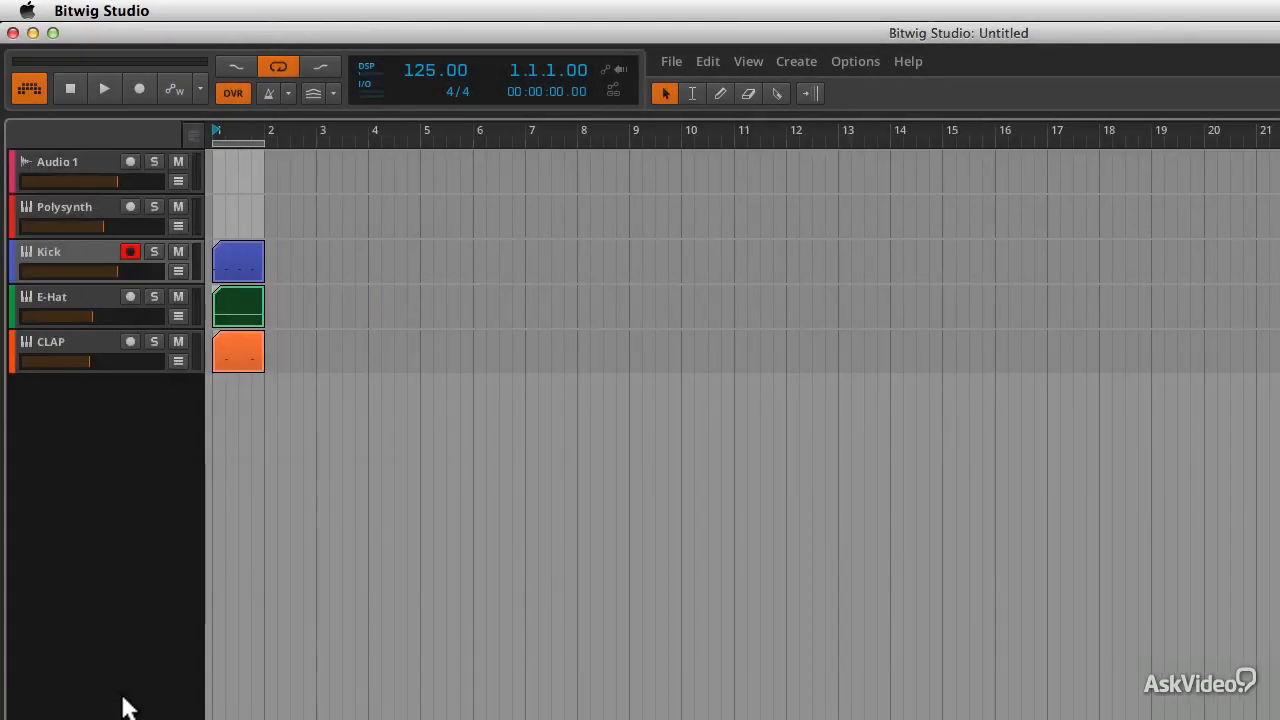
key(i)
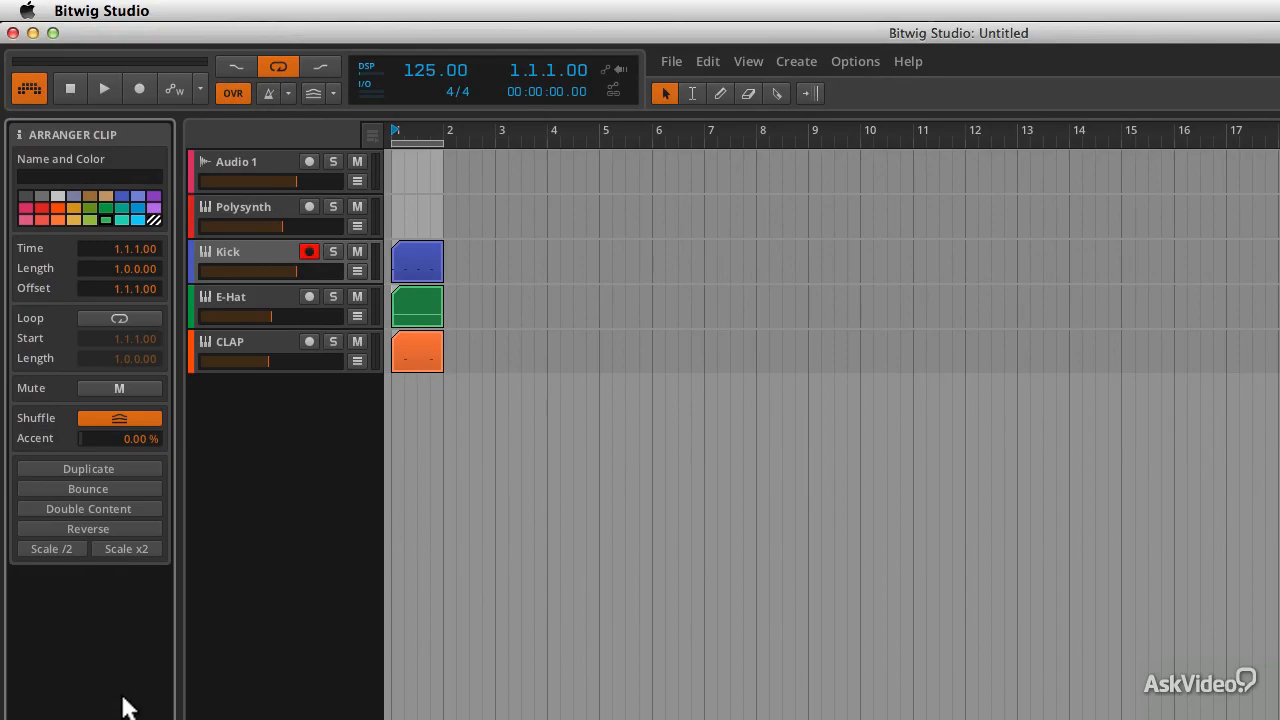
click(421, 349)
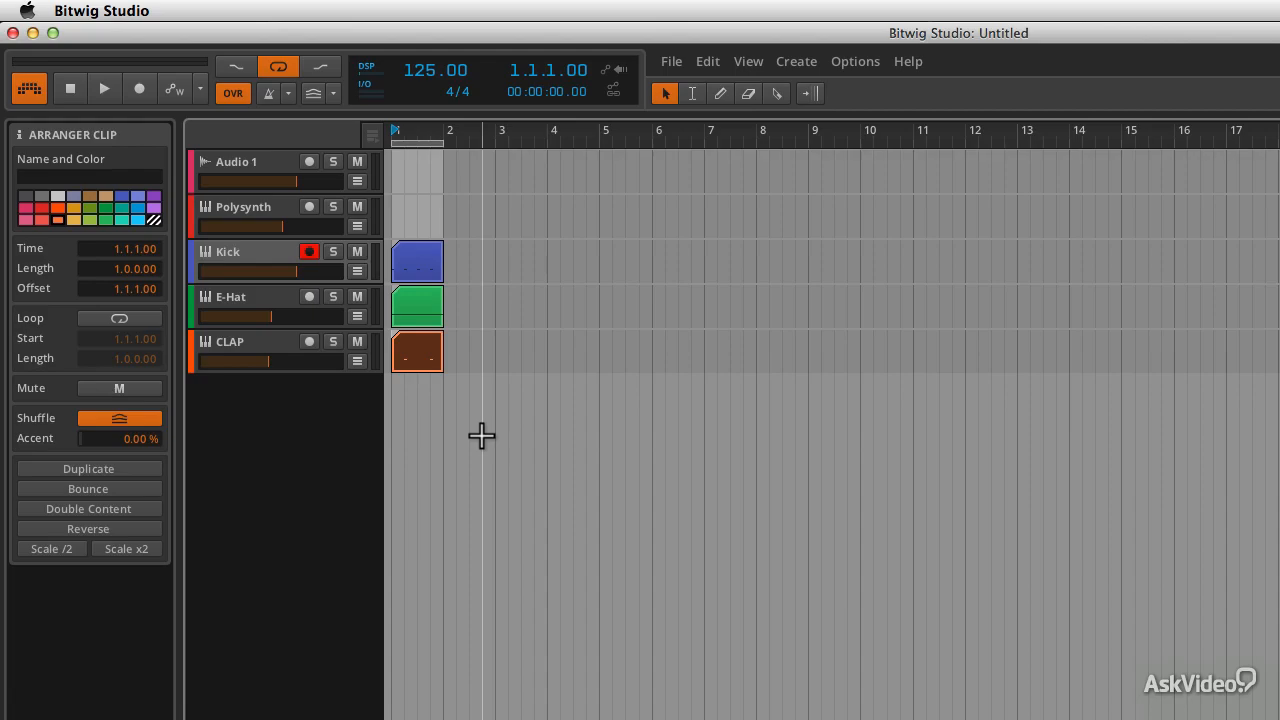
key(i)
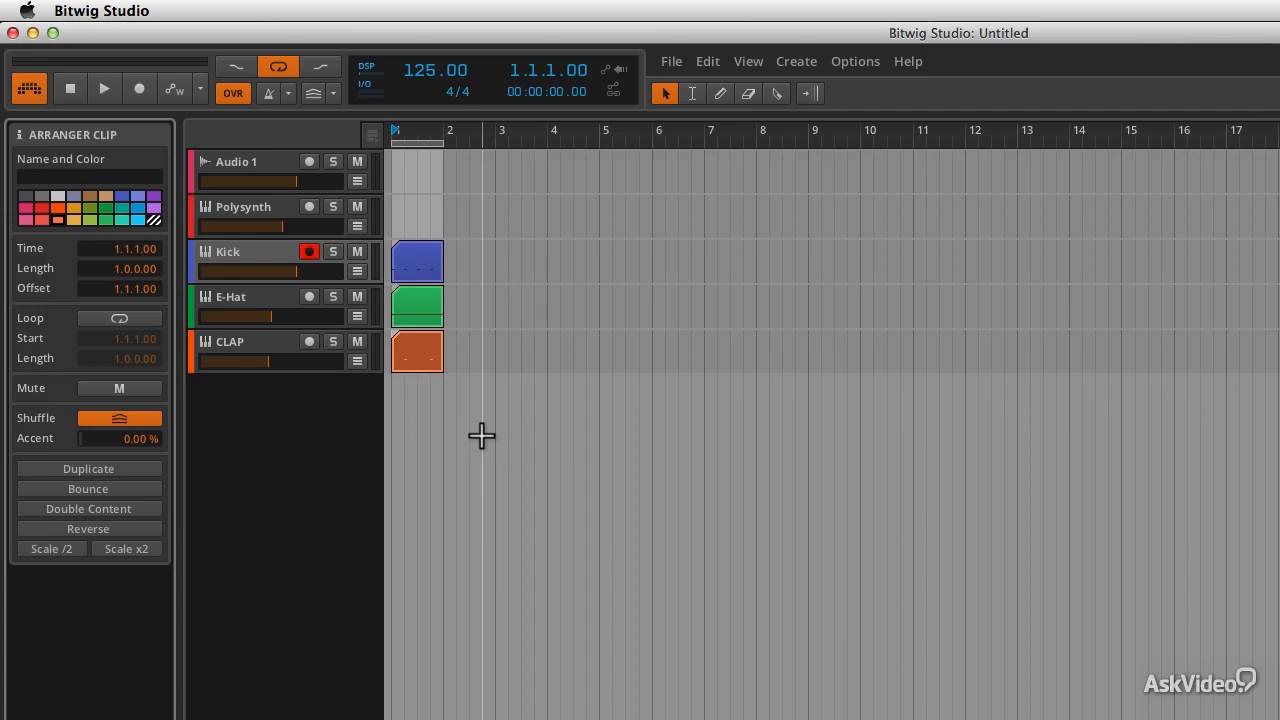
key(i)
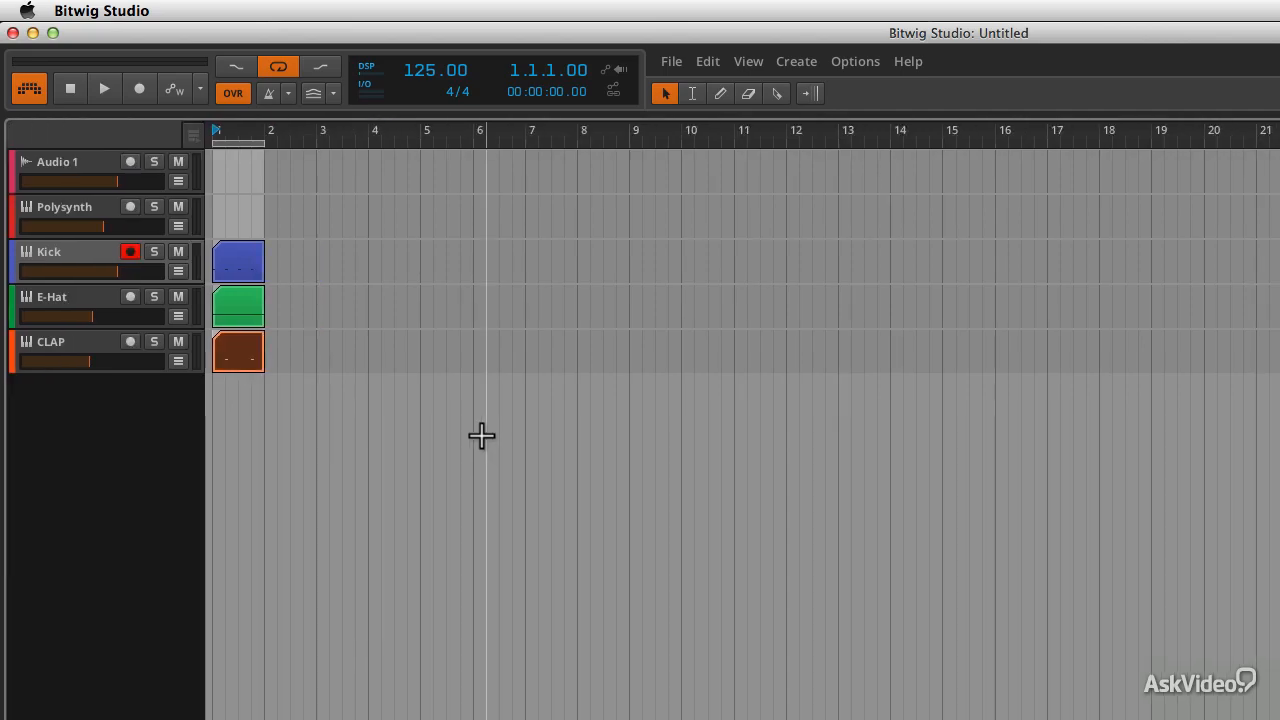
click(237, 252)
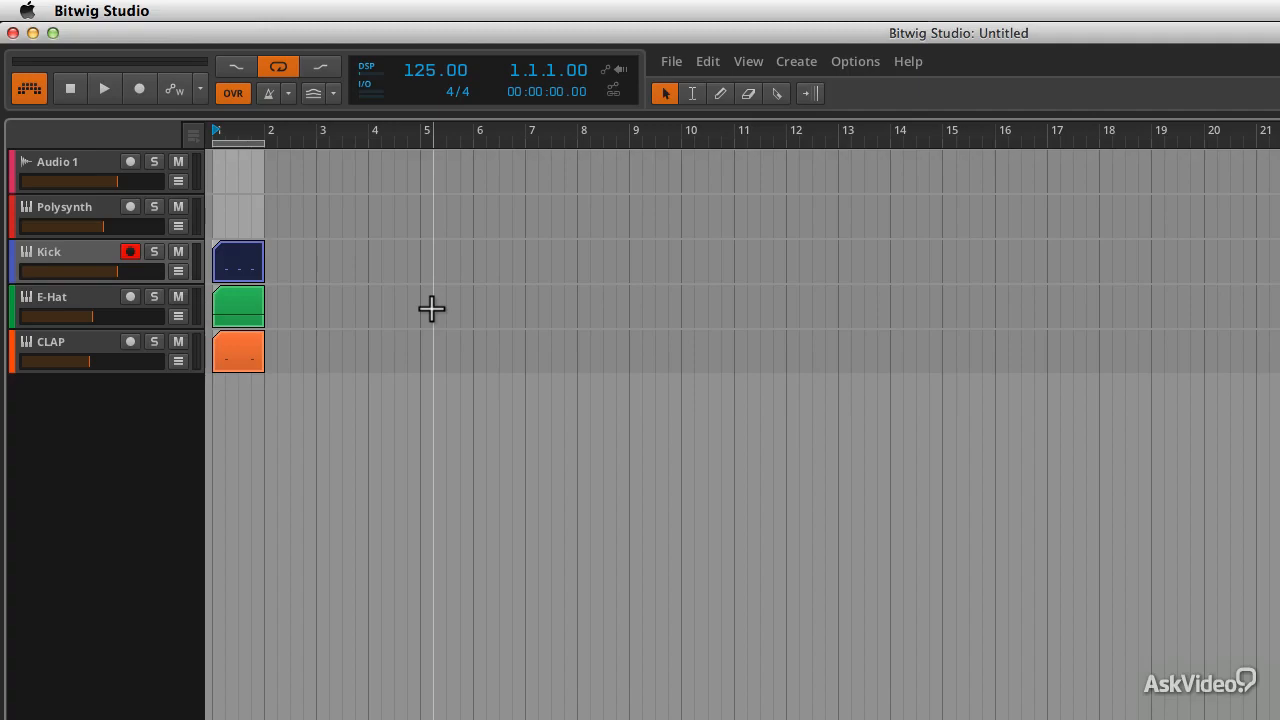
key(i)
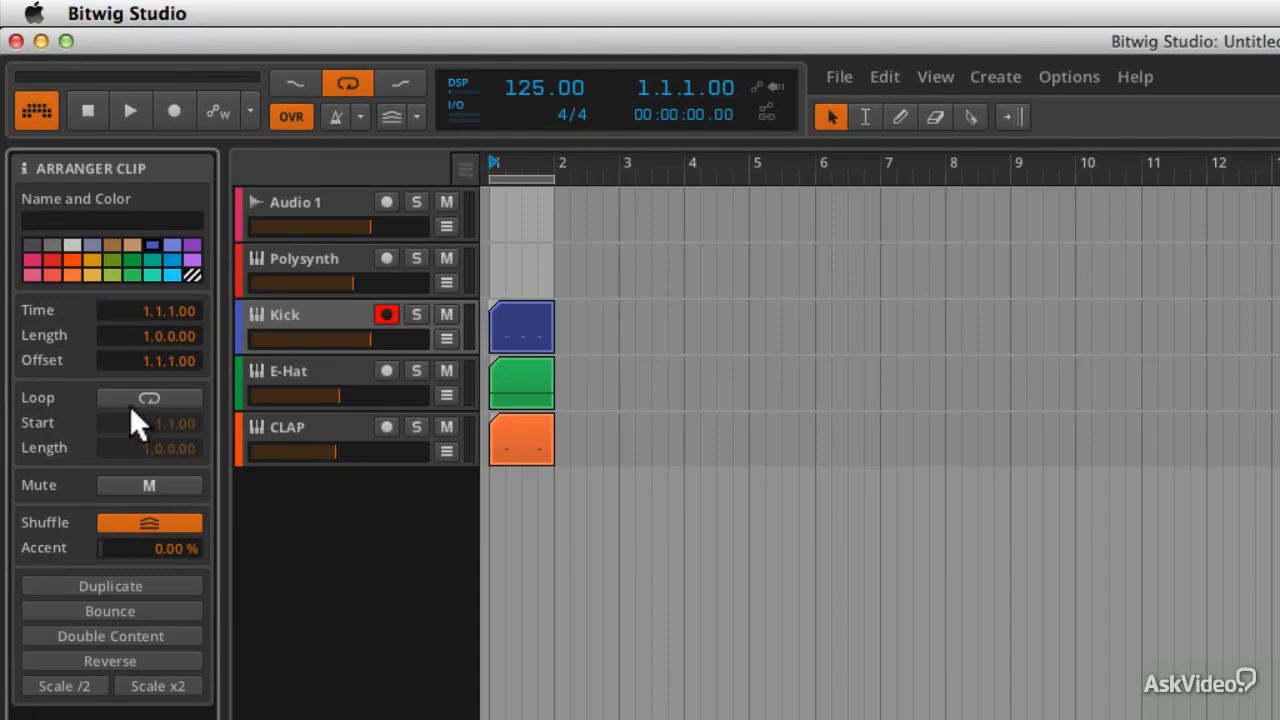
Alternate between the Kick track and its clip to compare their inspector properties.
click(316, 313)
click(510, 318)
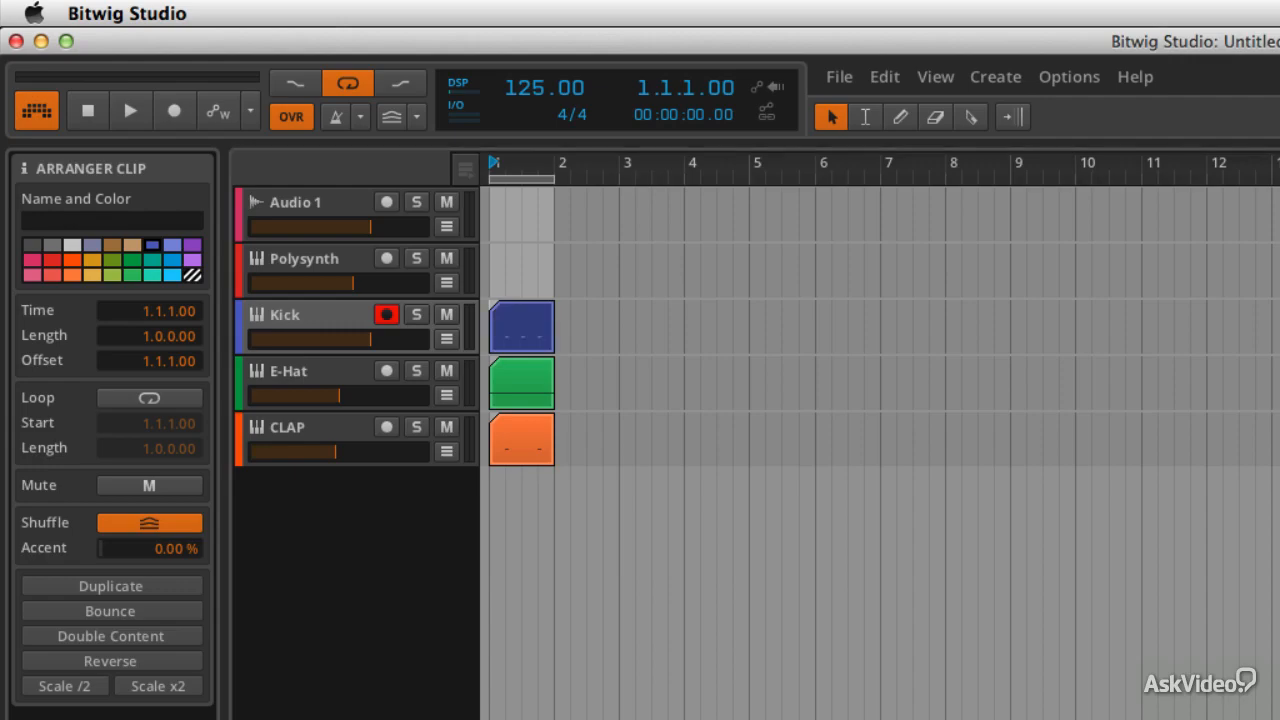
click(311, 310)
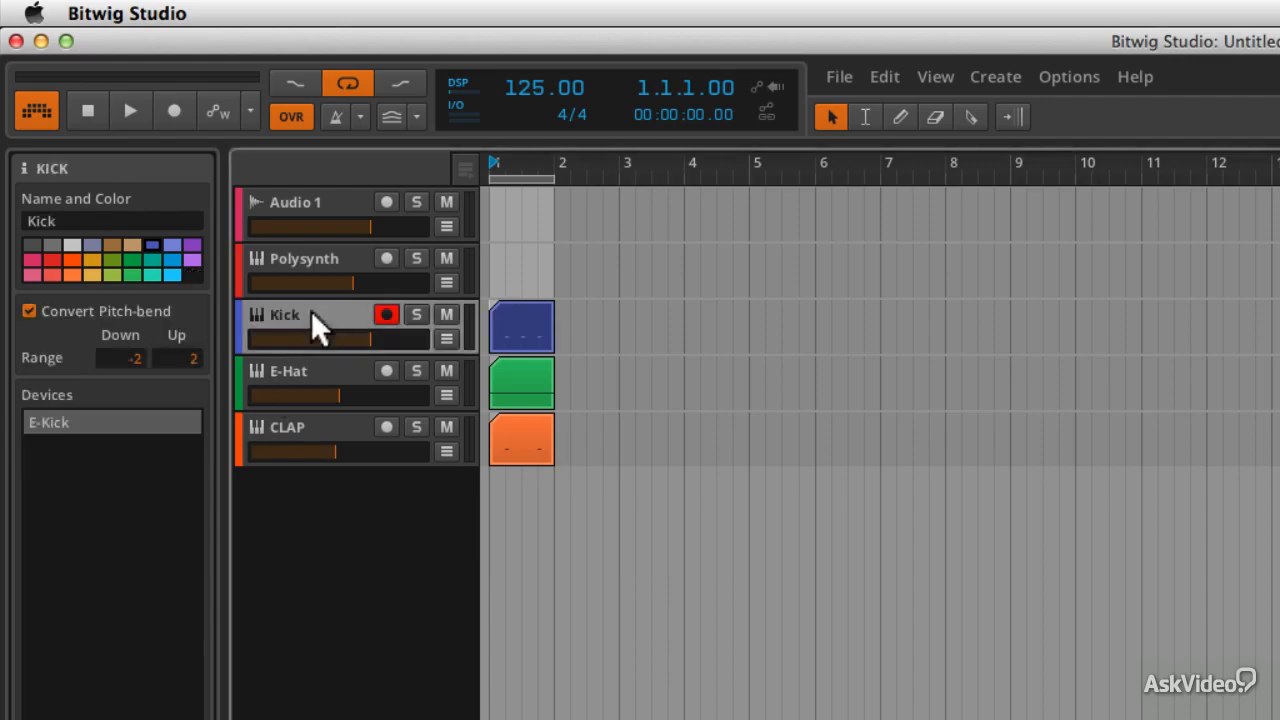
click(512, 336)
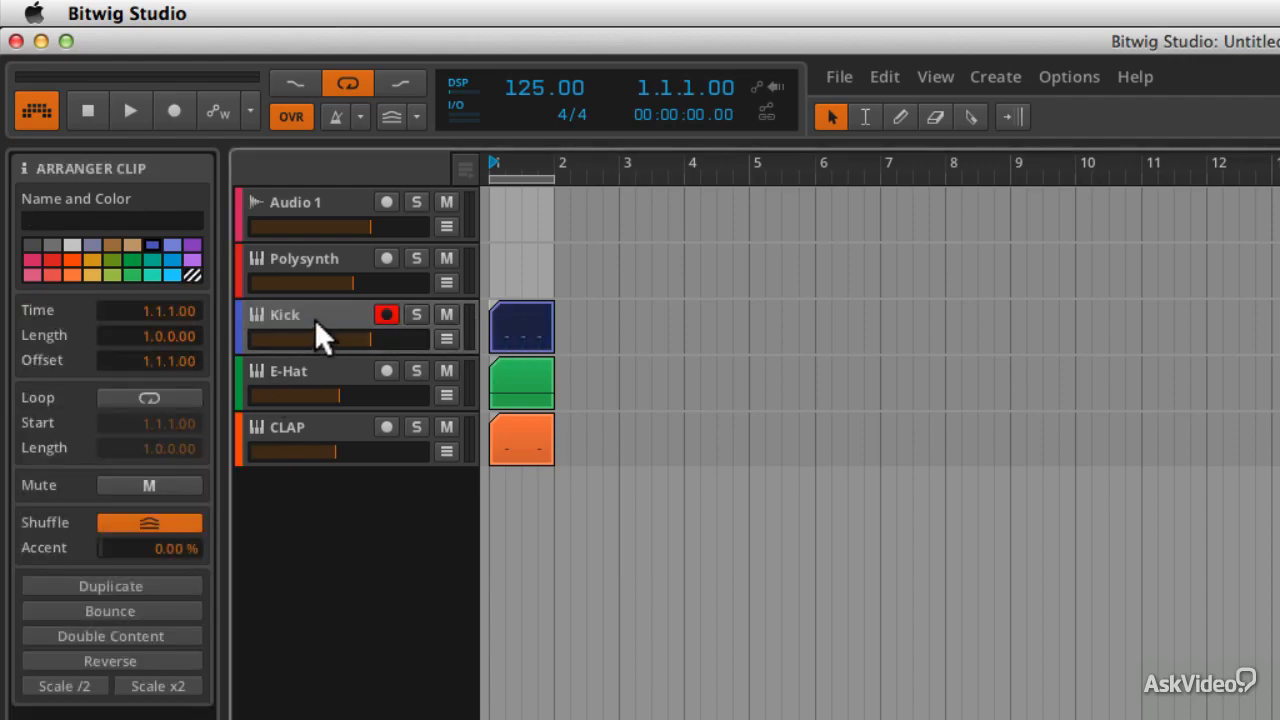
Select all three clips together, and the E-Hat and CLAP tracks together, to examine their shared properties.
shift+click(531, 441)
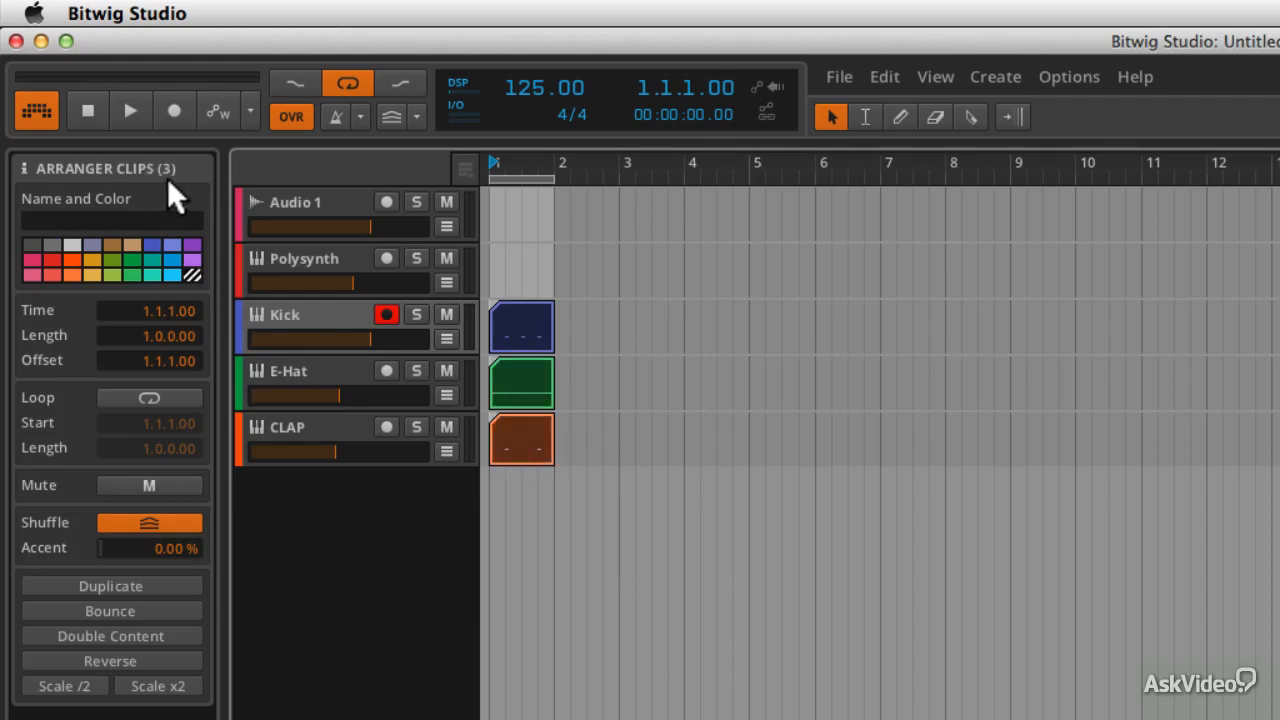
click(381, 560)
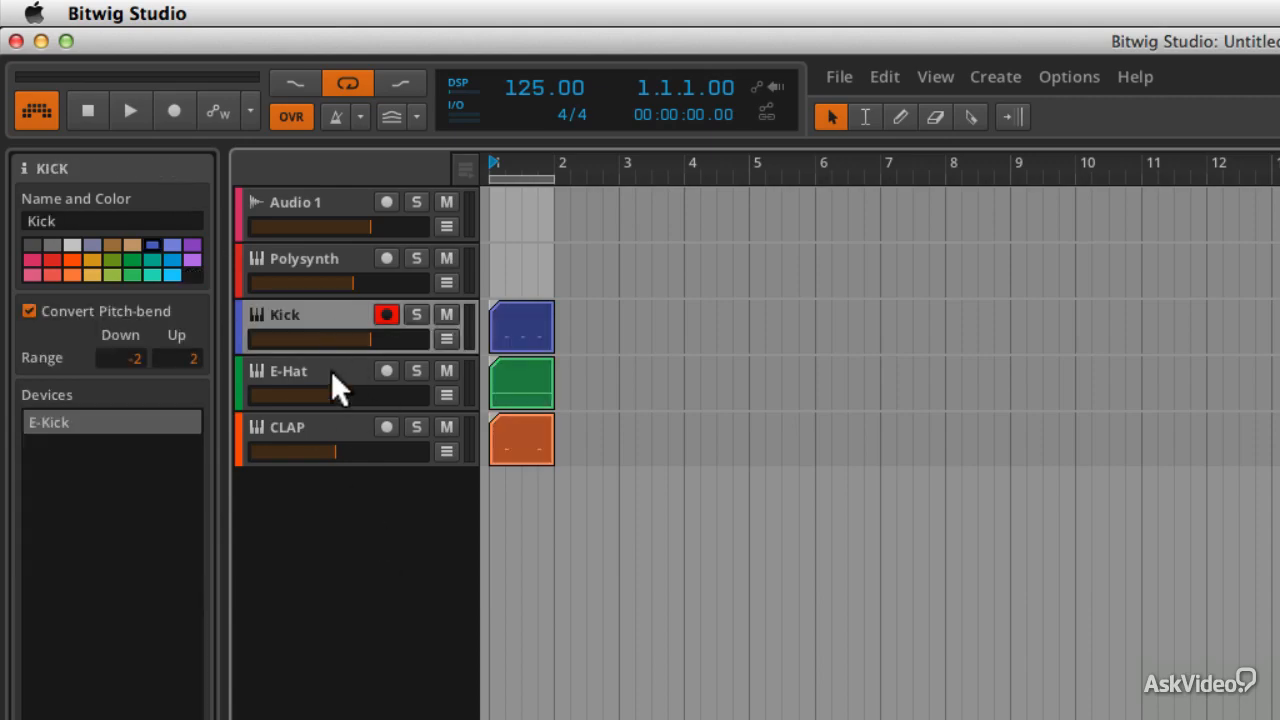
click(331, 372)
shift+click(332, 420)
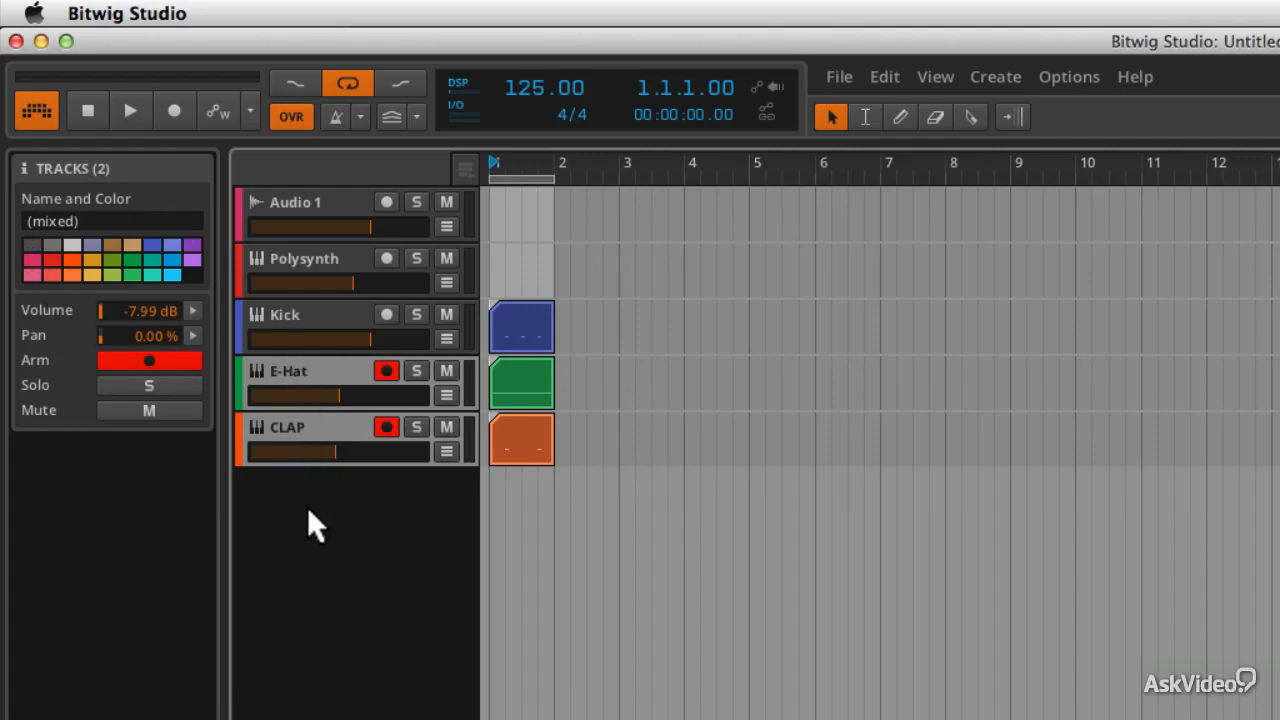
Select only the E-Hat track and open its name for editing in the inspector.
click(326, 388)
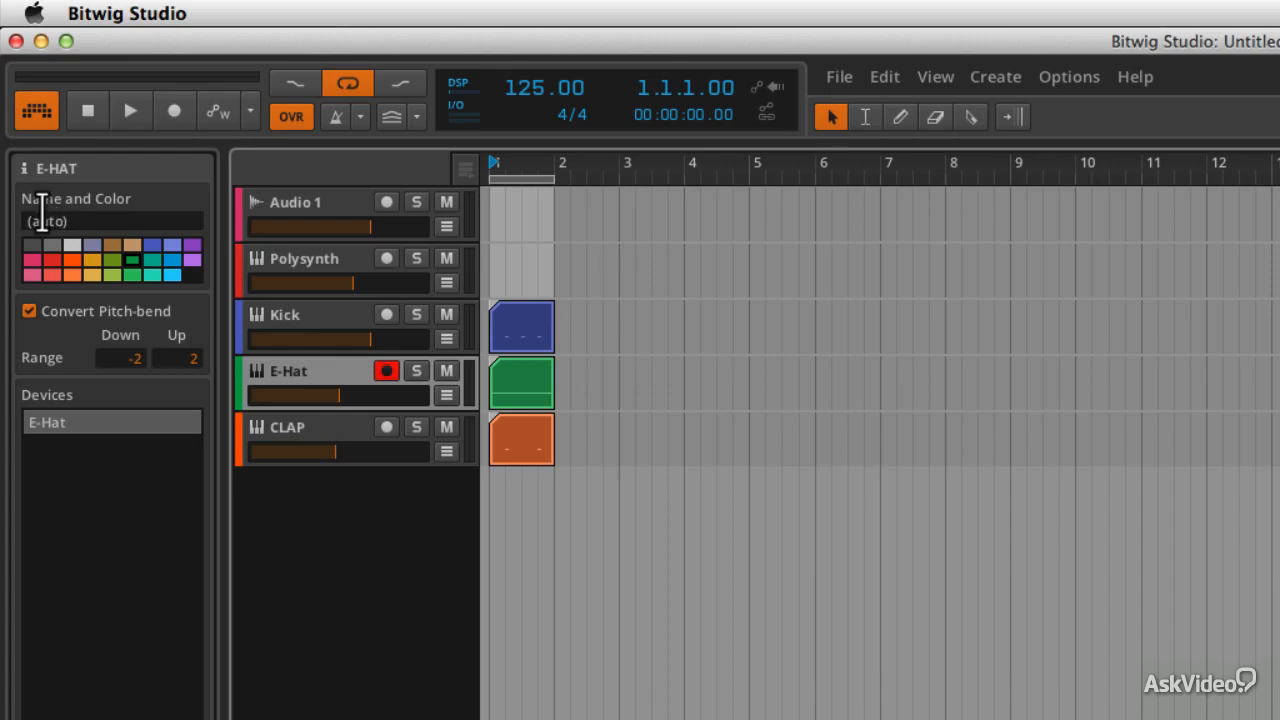
click(89, 222)
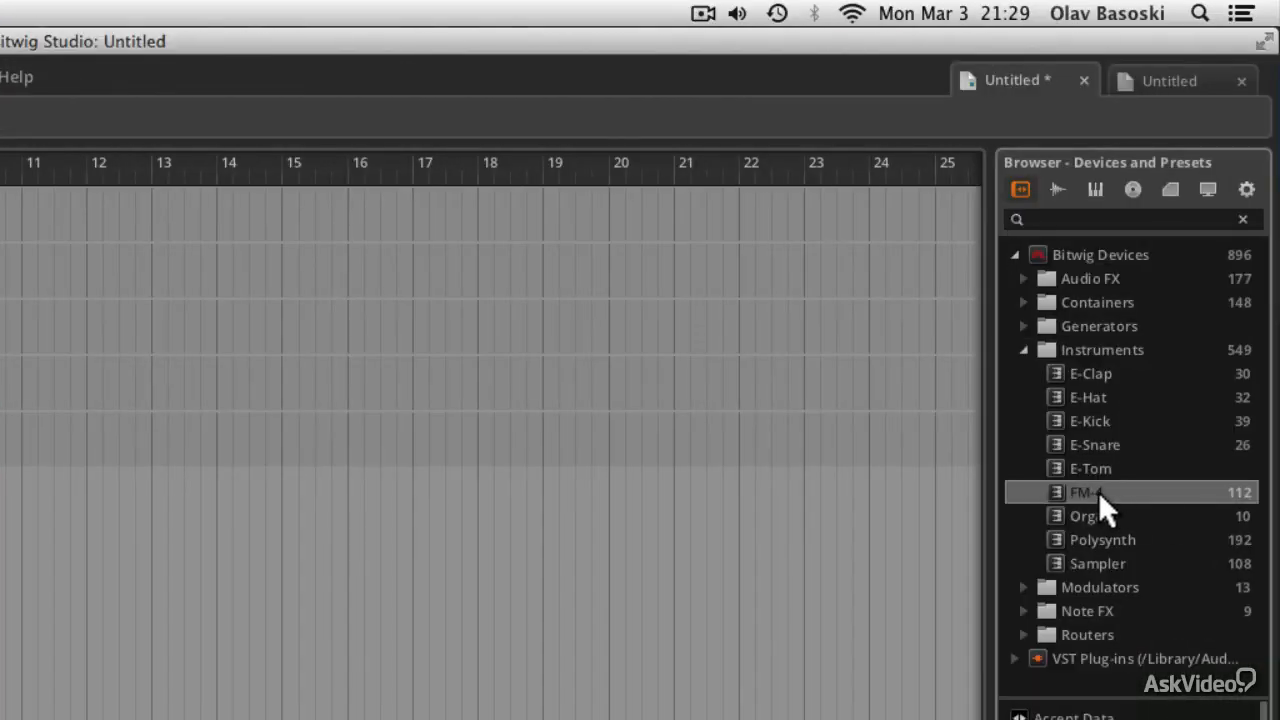
Add the FM-4 instrument as a new track below CLAP and name the track "FM synth".
drag(1098, 491, 633, 545)
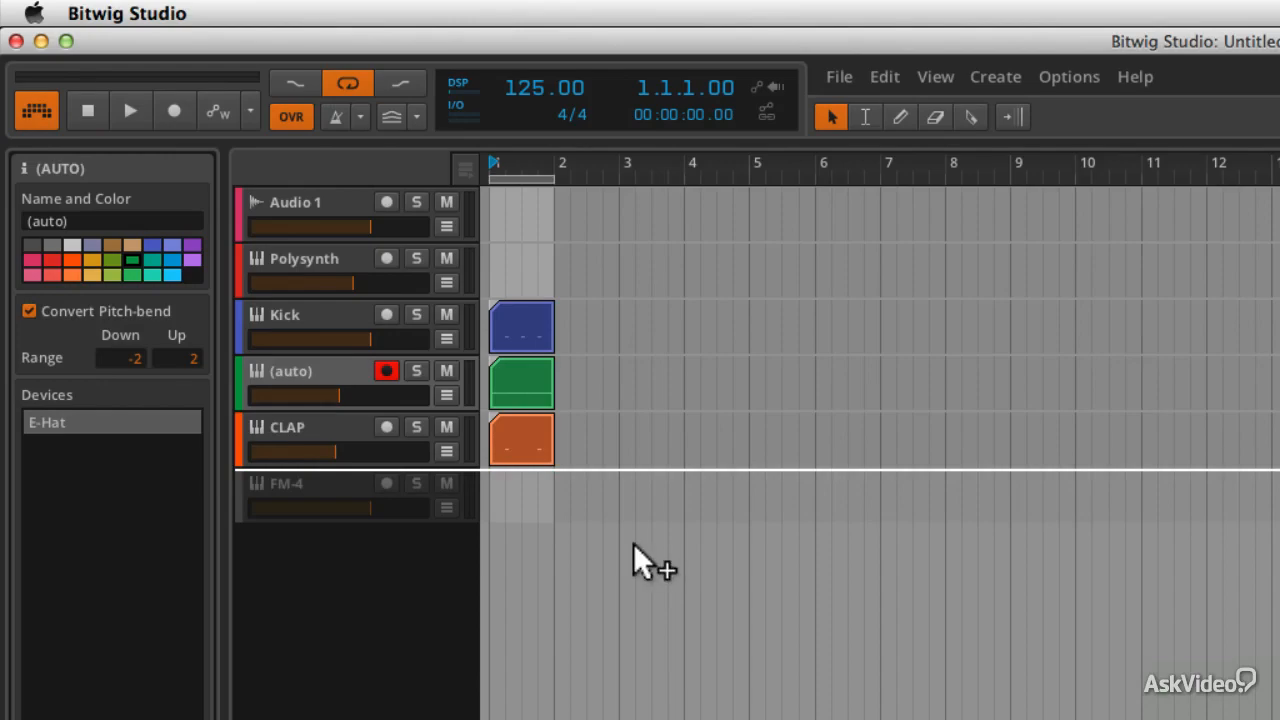
drag(633, 542, 631, 538)
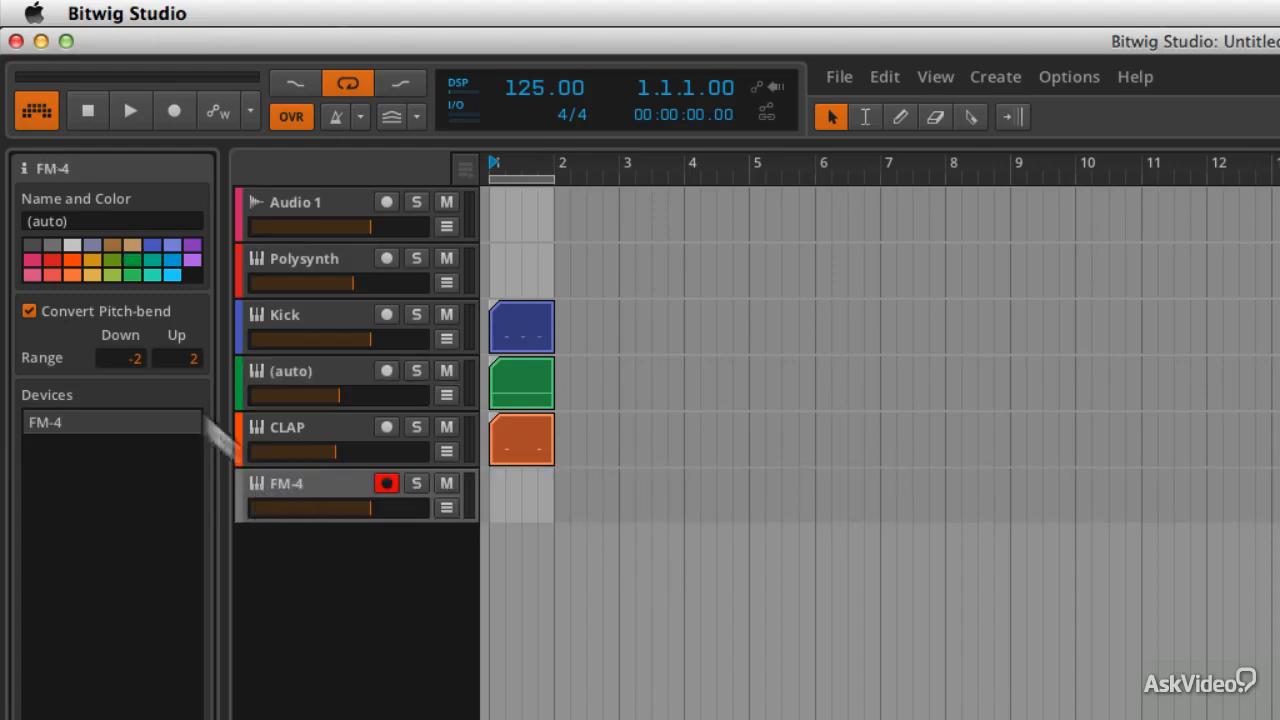
click(88, 220)
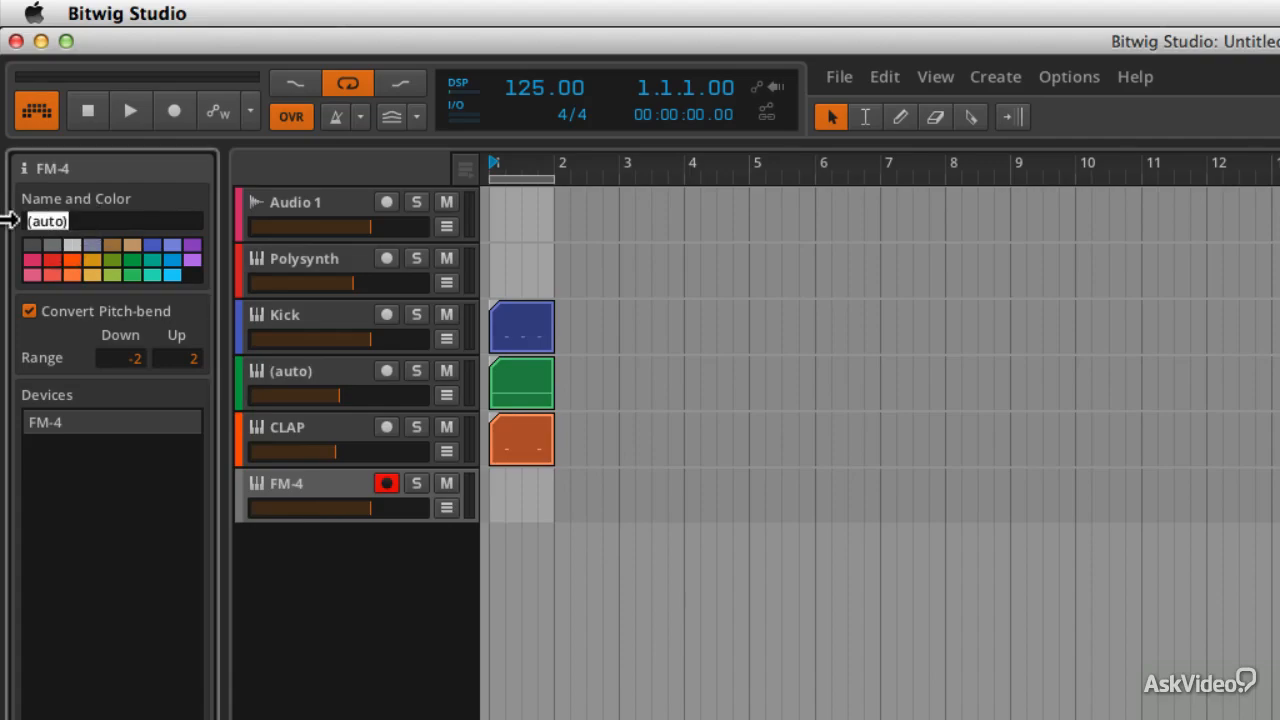
text(FM synth)
key(Return)
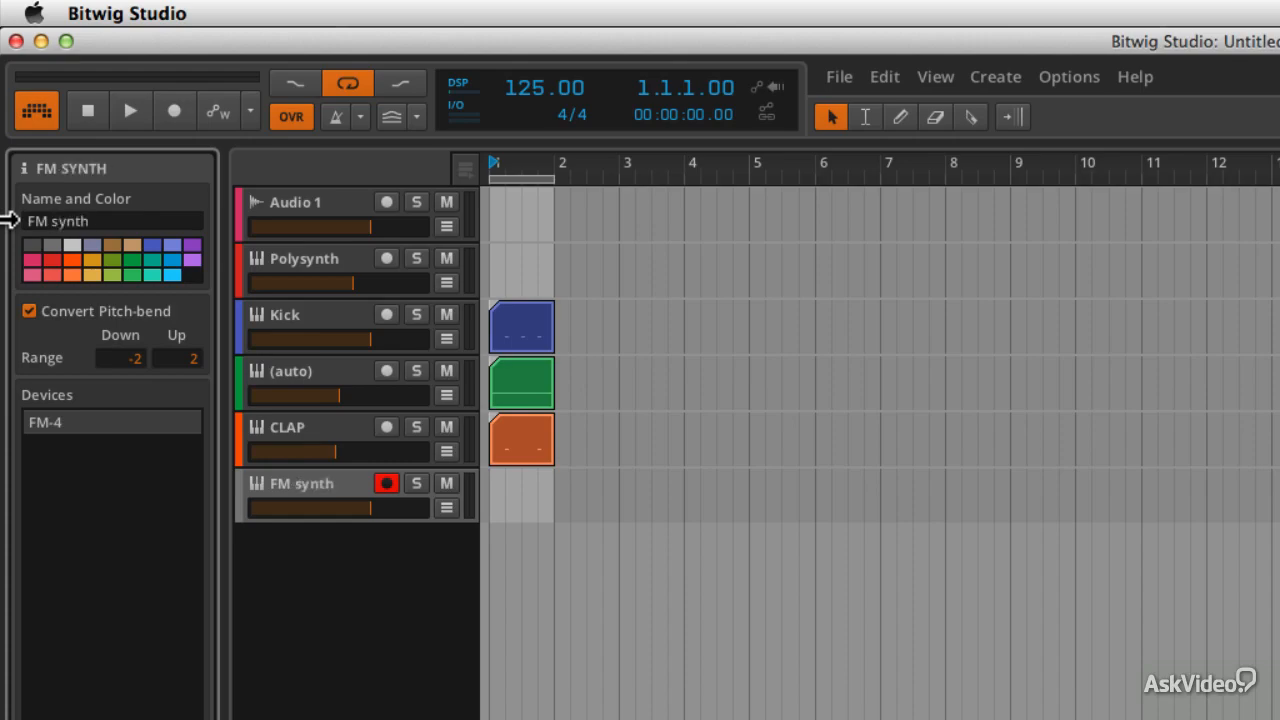
Look at the rename and colour options offered for the FM synth track without choosing any.
right_click(287, 480)
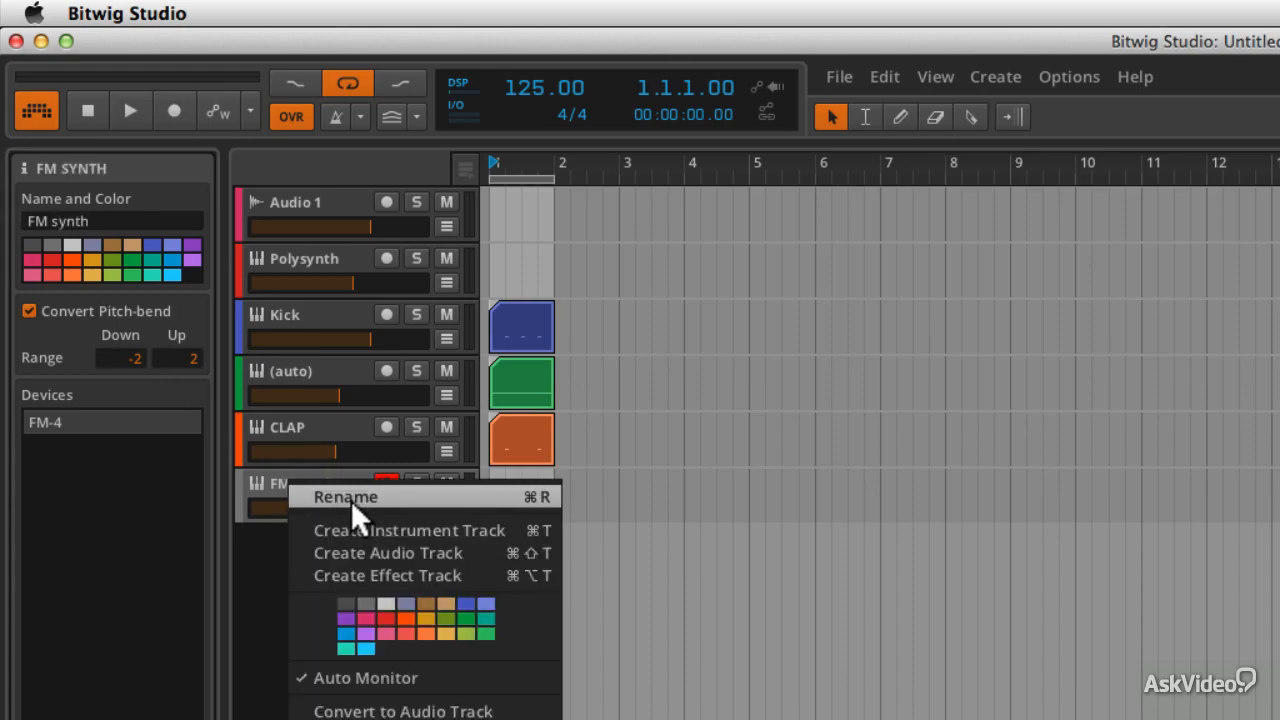
click(254, 561)
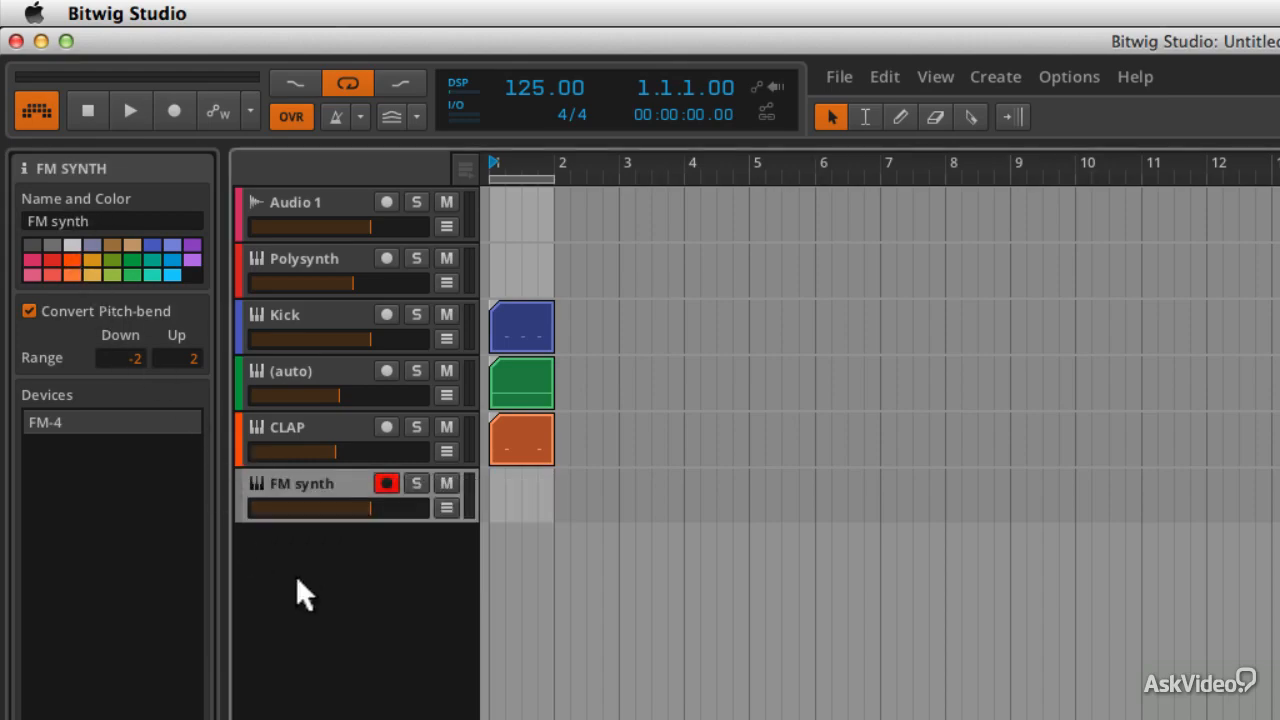
right_click(319, 478)
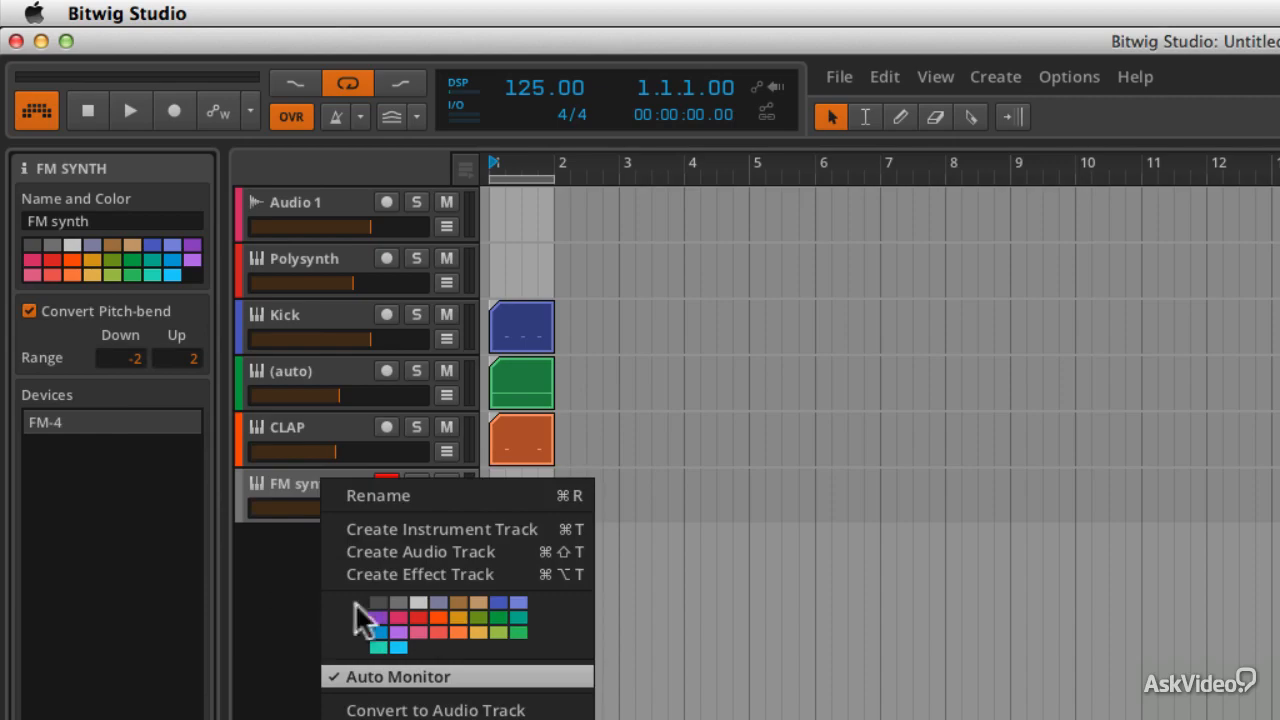
click(298, 602)
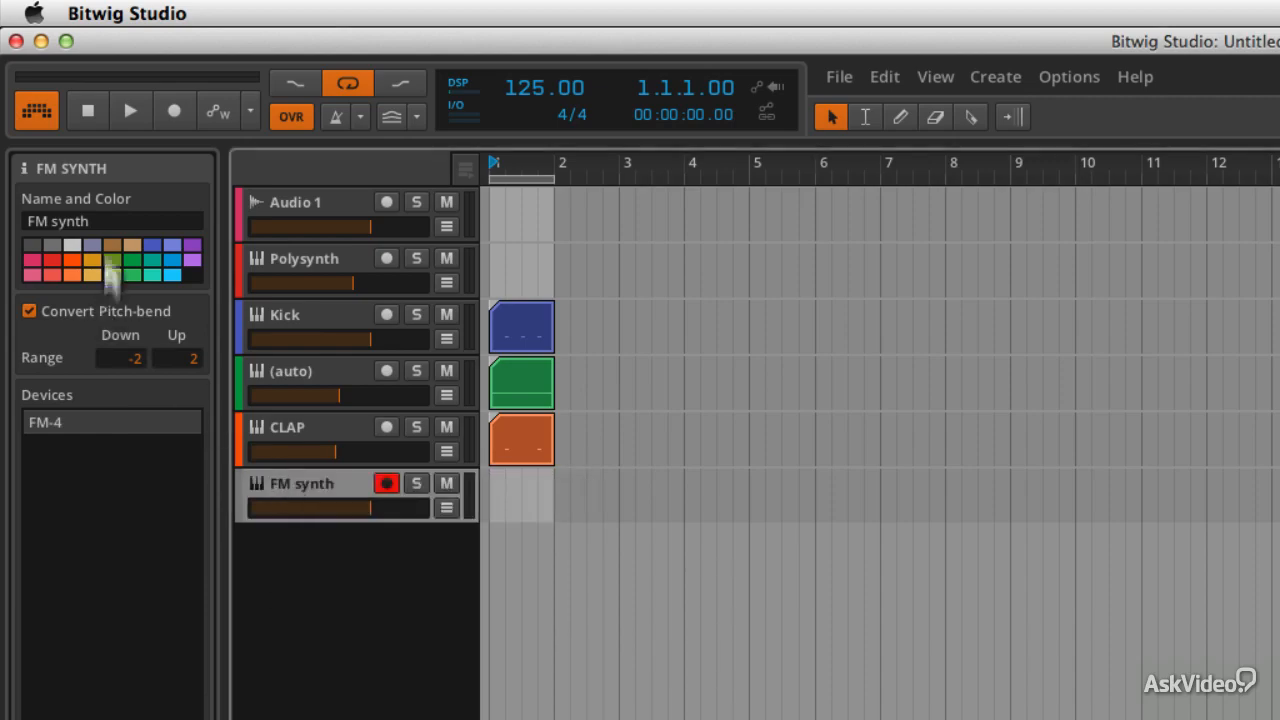
Colour the FM synth track tan and create an empty clip on it in bar 1.
click(132, 245)
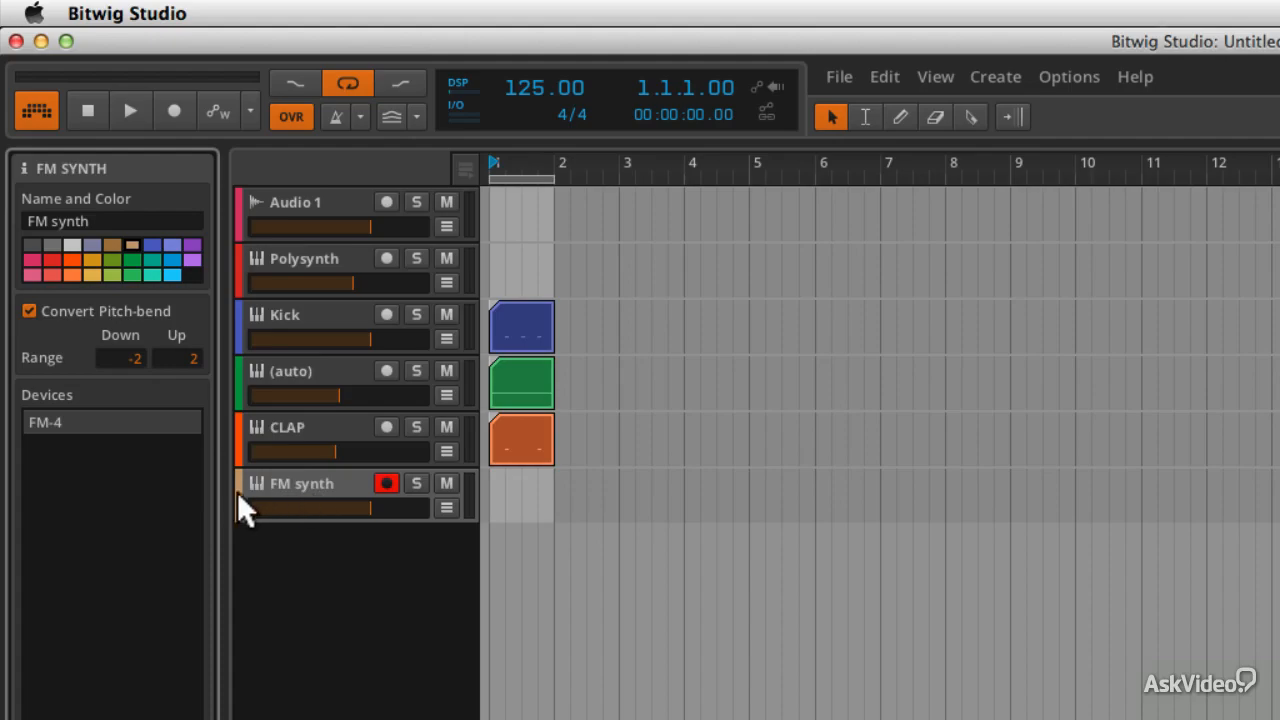
double_click(512, 492)
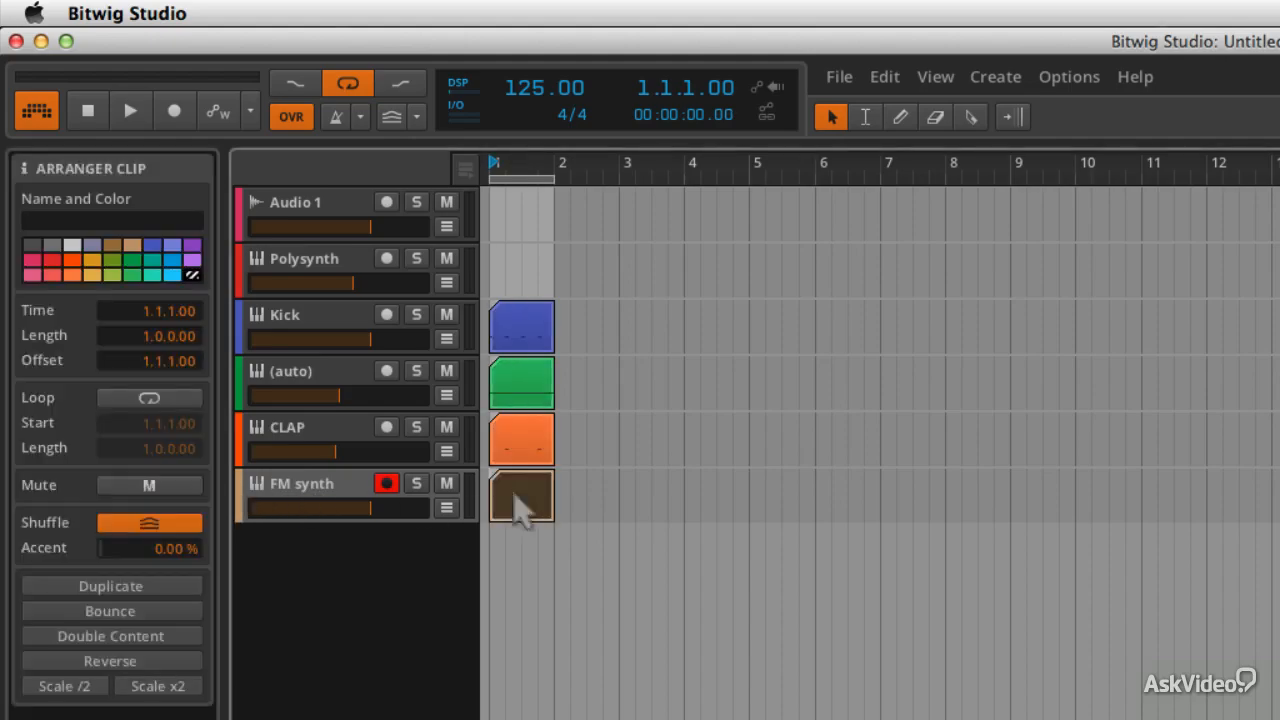
click(530, 562)
Recolour the FM synth track blue and replace its clip with a newly created empty one in bar 1.
right_click(285, 481)
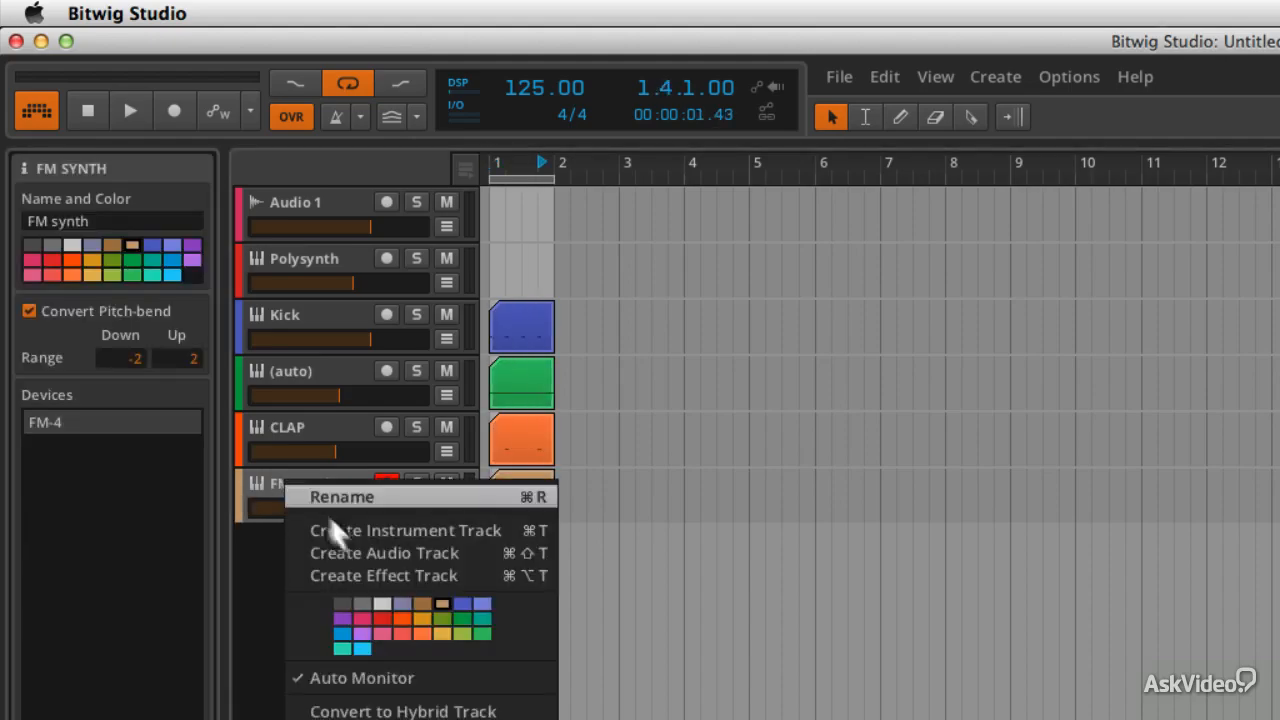
click(346, 628)
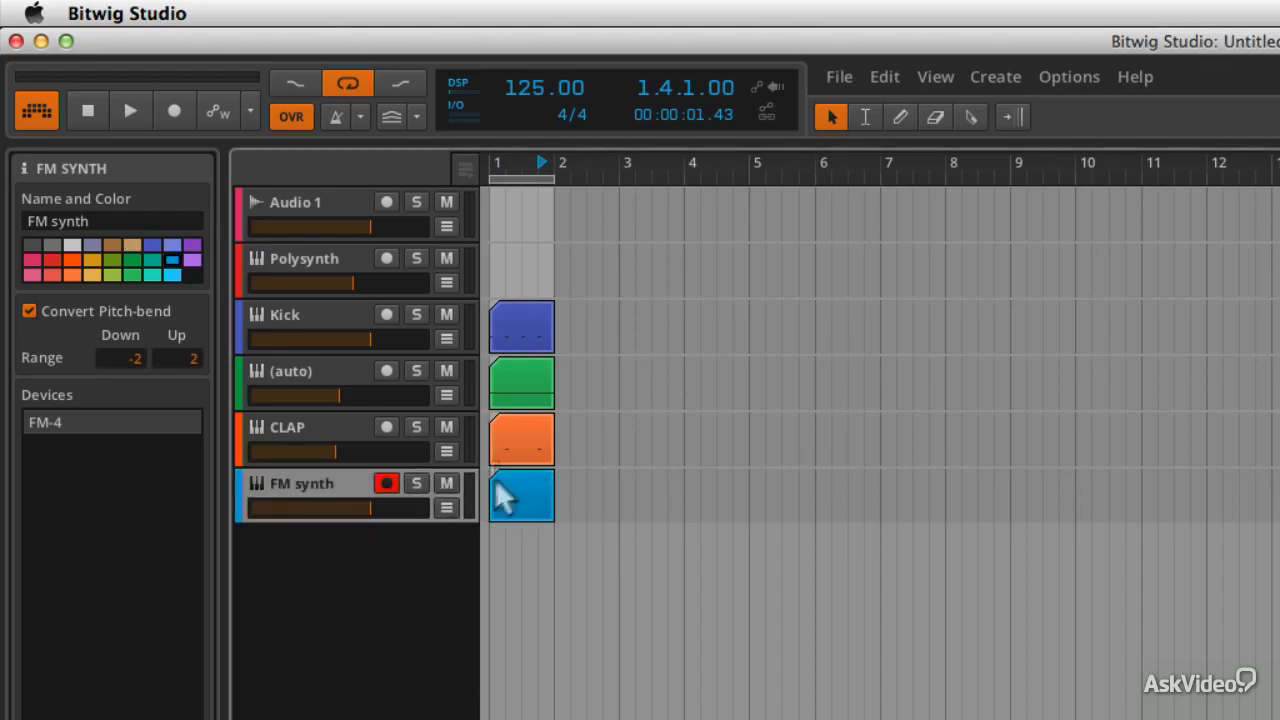
click(520, 512)
key(Delete)
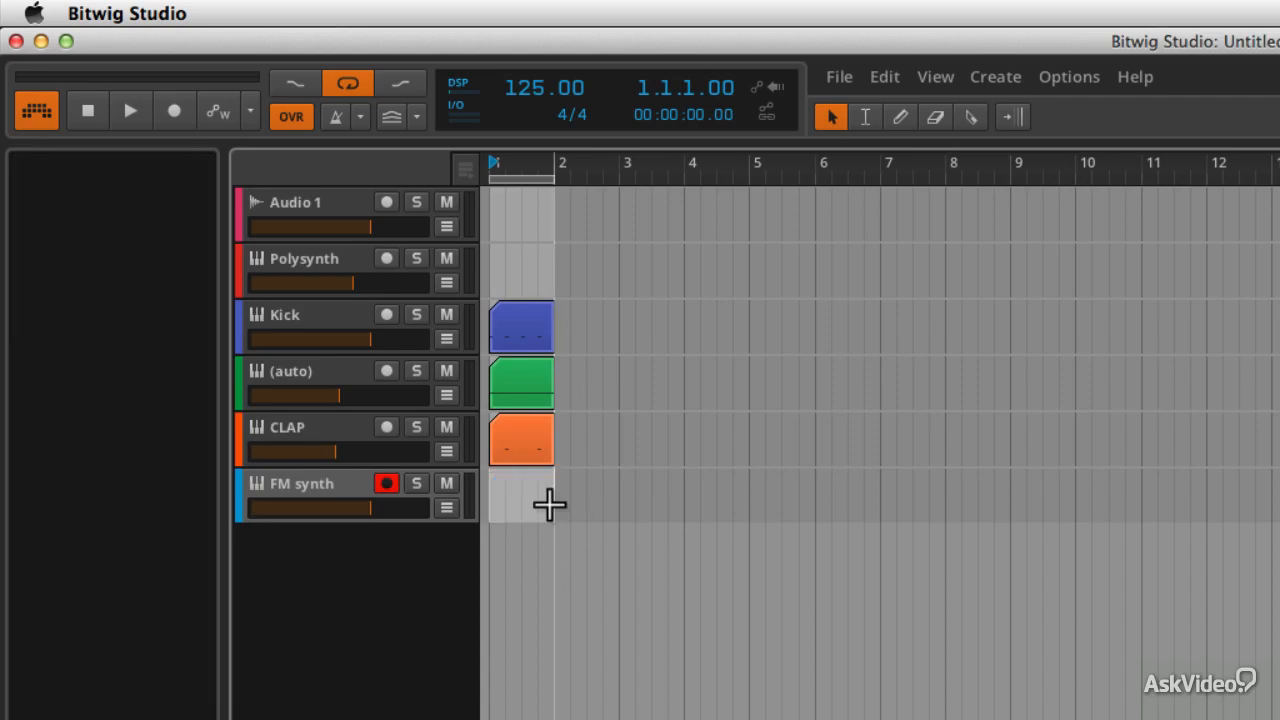
double_click(502, 490)
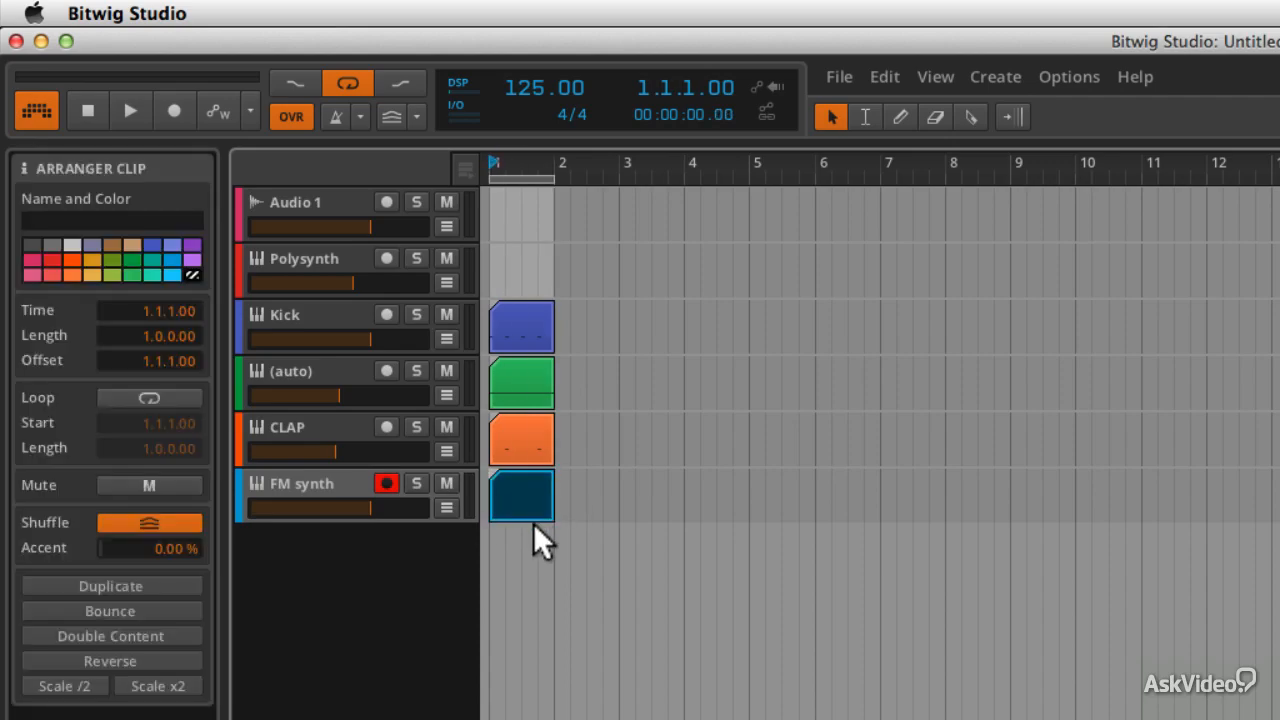
click(585, 492)
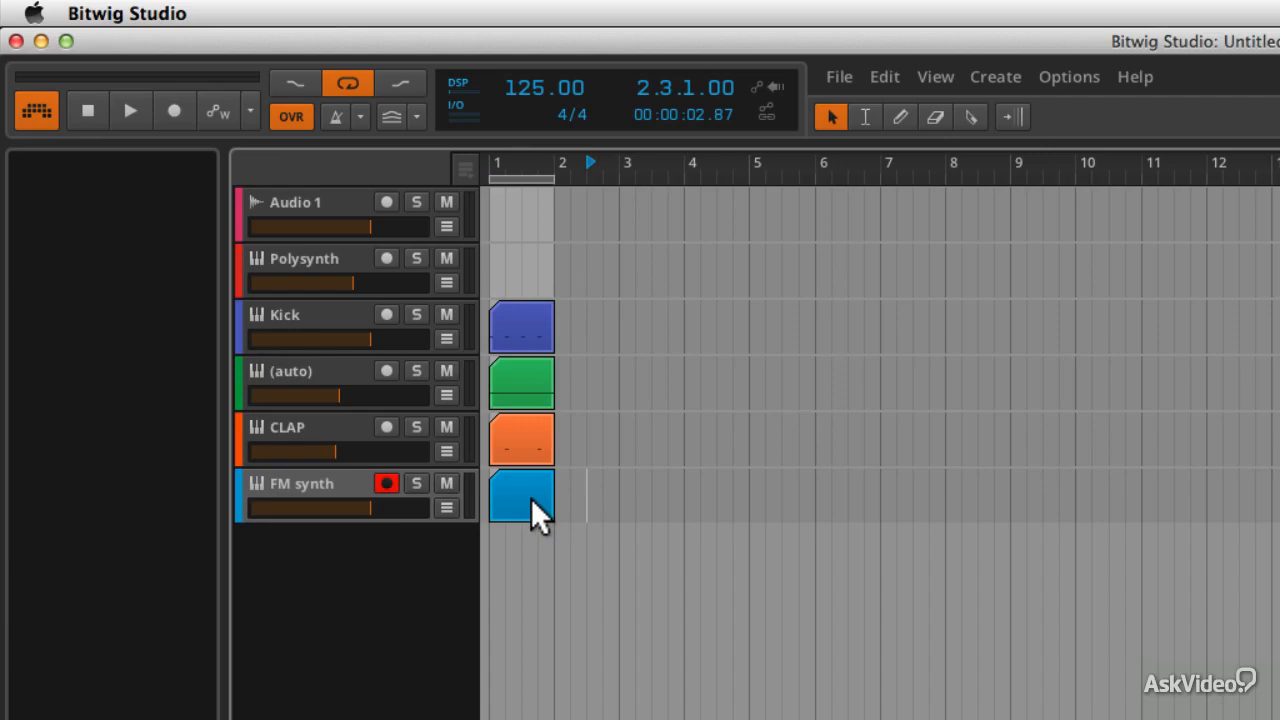
Name the blue clip on the FM synth track "FM synth".
click(531, 498)
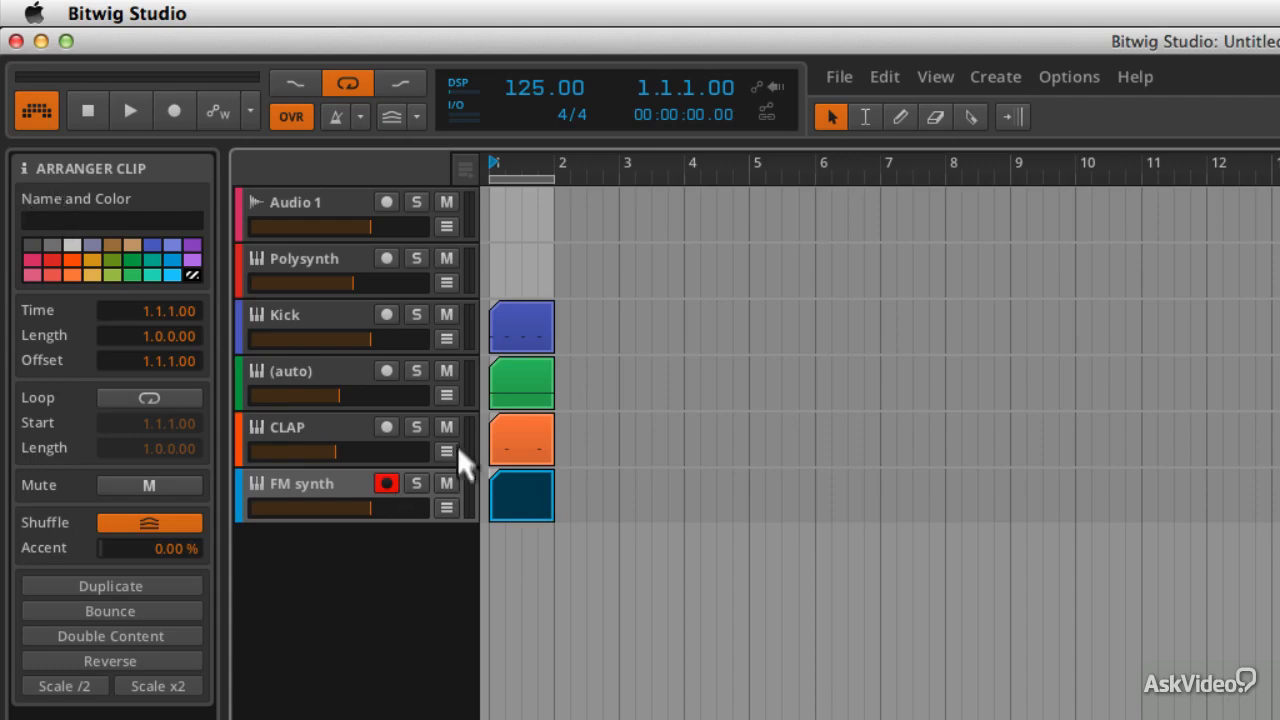
click(89, 212)
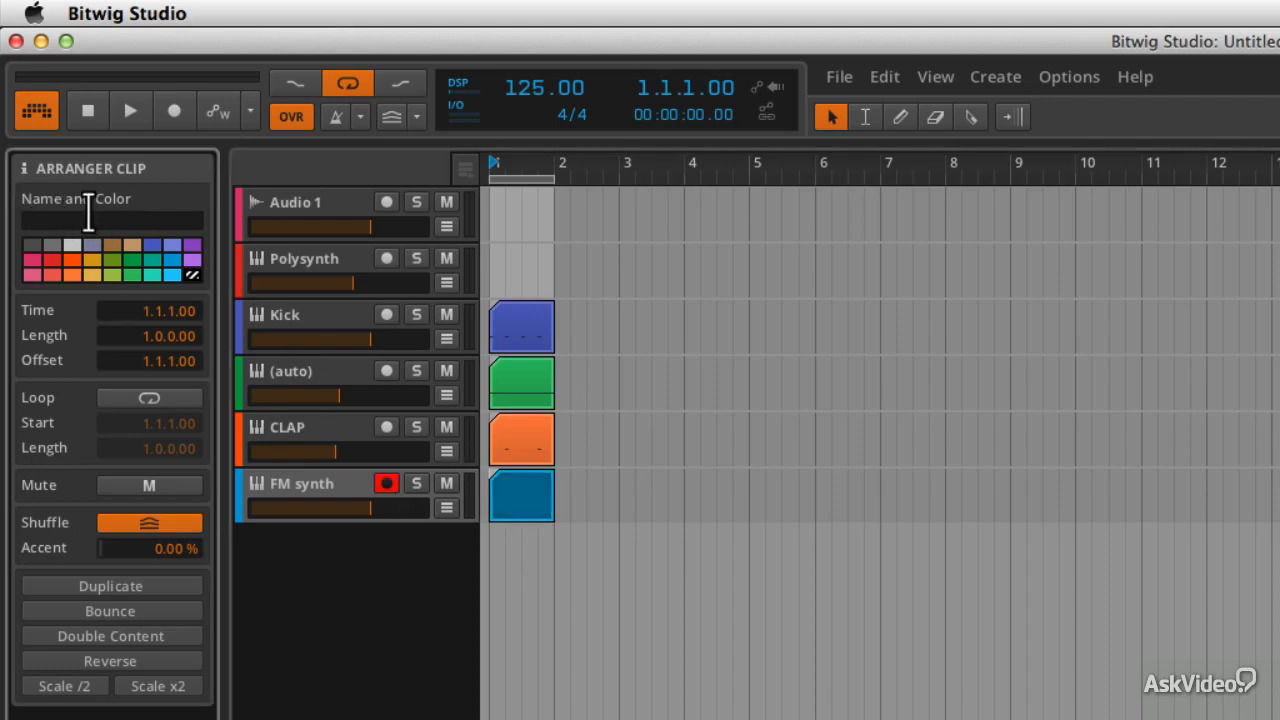
text(FM synth)
key(Return)
Compare the inspector properties of the FM synth track with those of its clip, finishing with the track selected.
click(311, 481)
click(511, 488)
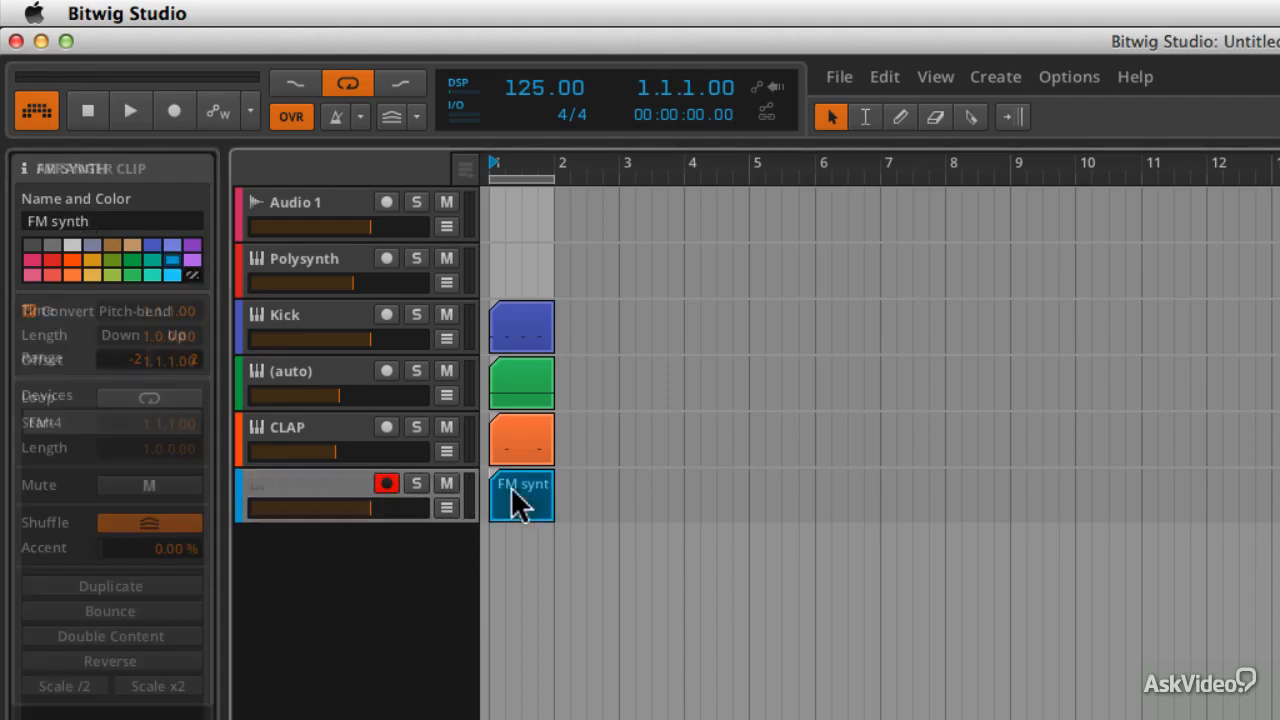
click(331, 503)
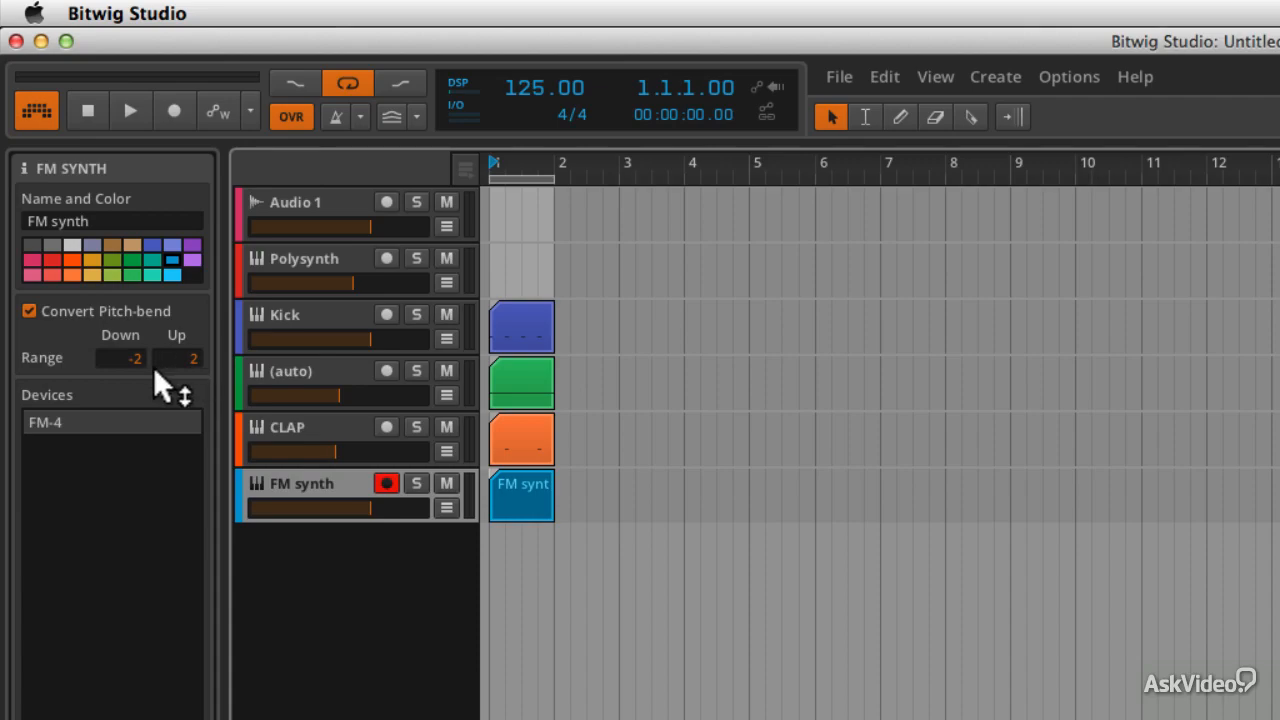
Add a Distortion and an EQ-5 device after the FM-4 on the FM synth track.
double_click(83, 472)
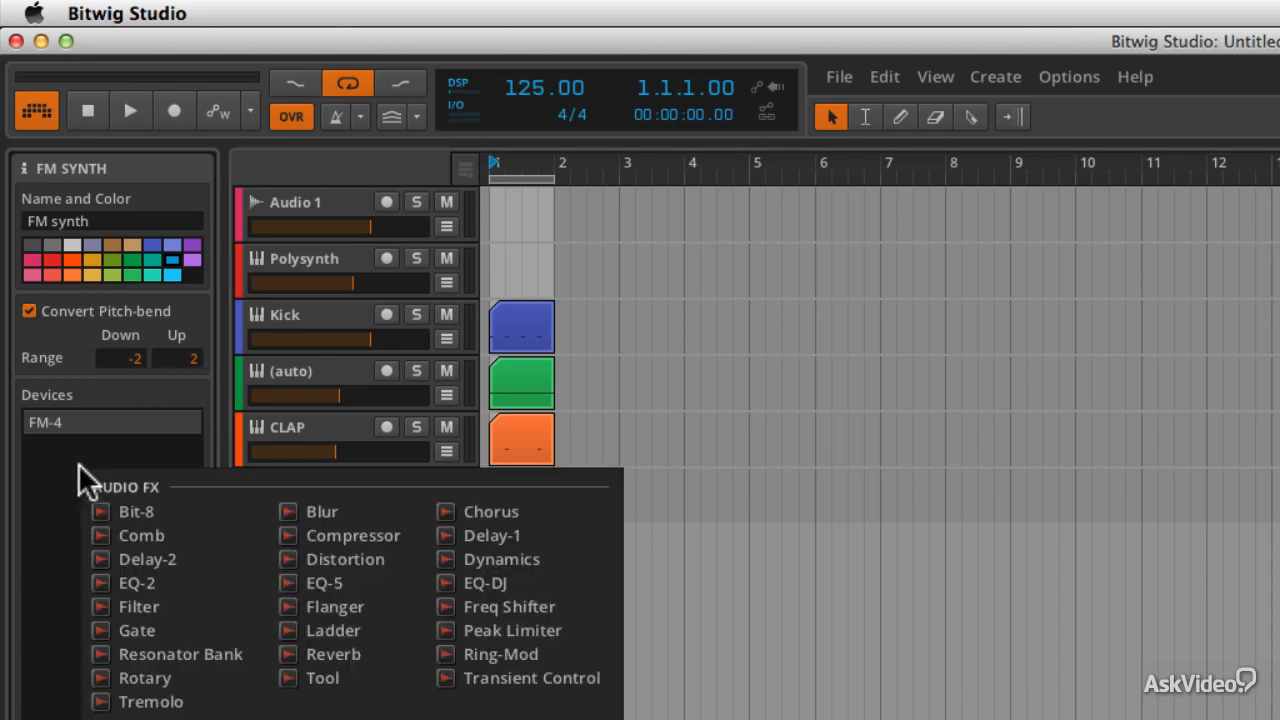
click(346, 562)
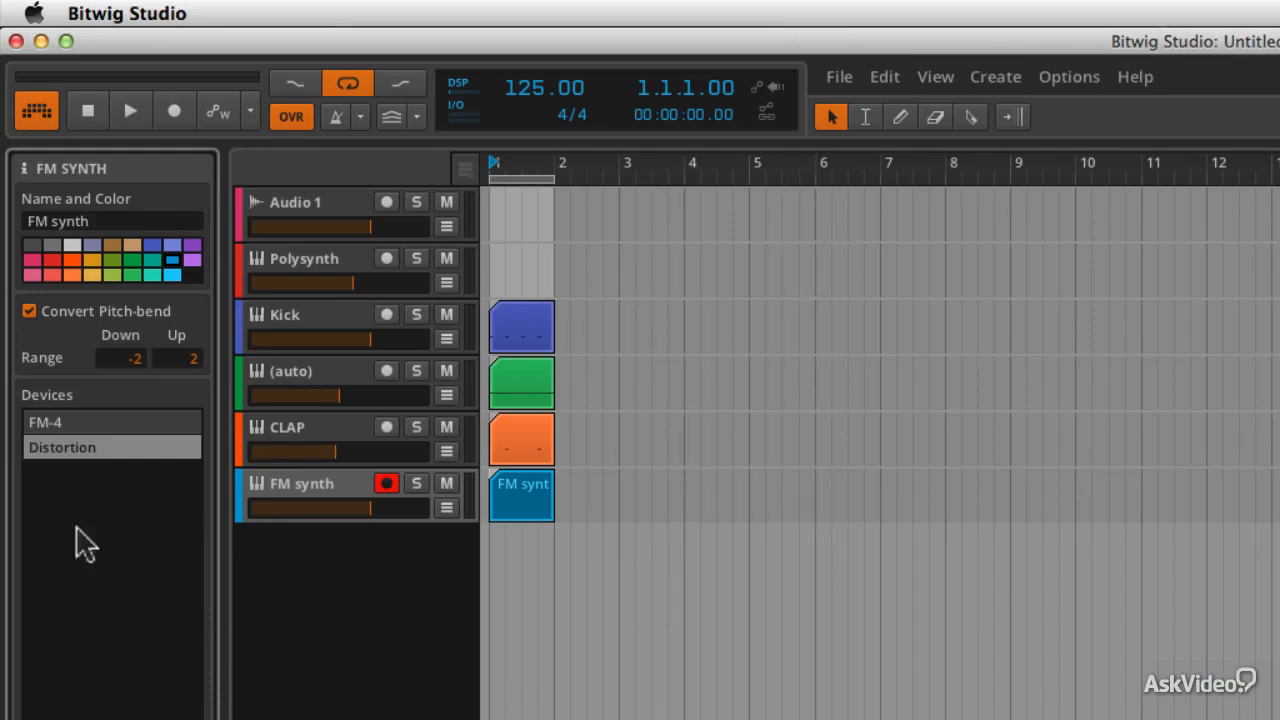
double_click(85, 543)
click(345, 645)
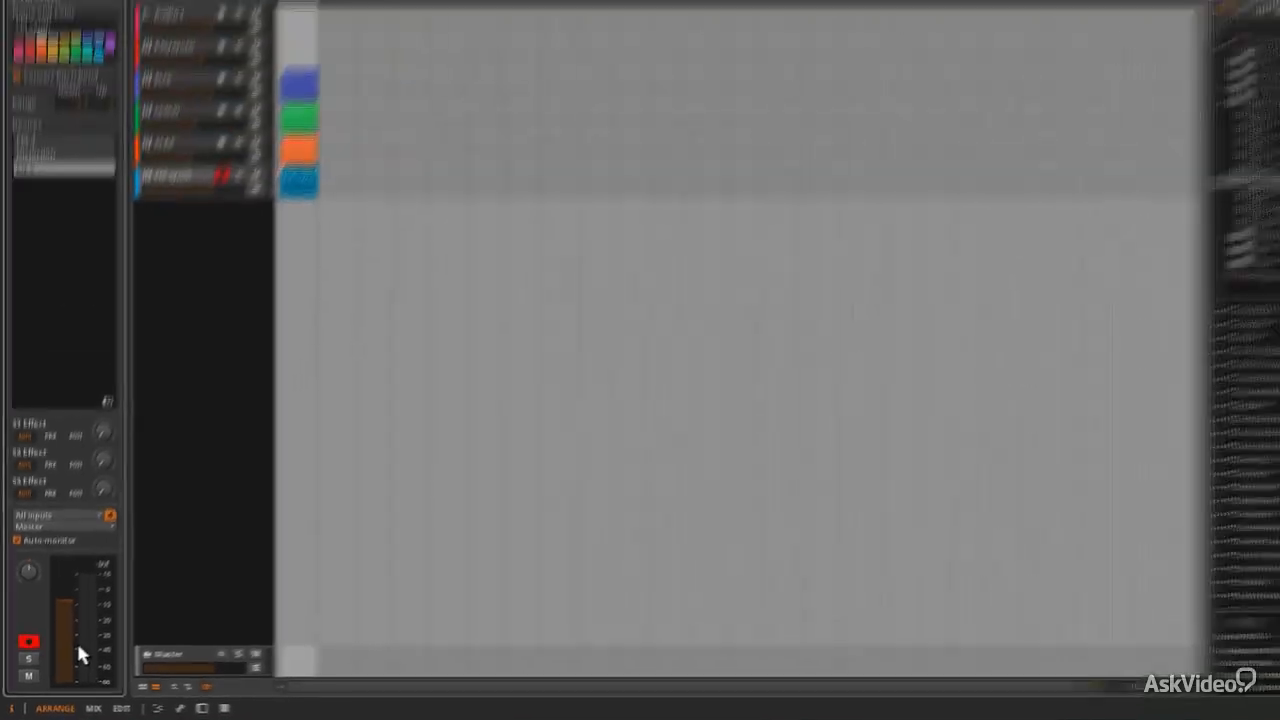
Delete the FM synth clip in bar 1 and select the FM synth track.
click(290, 222)
key(Delete)
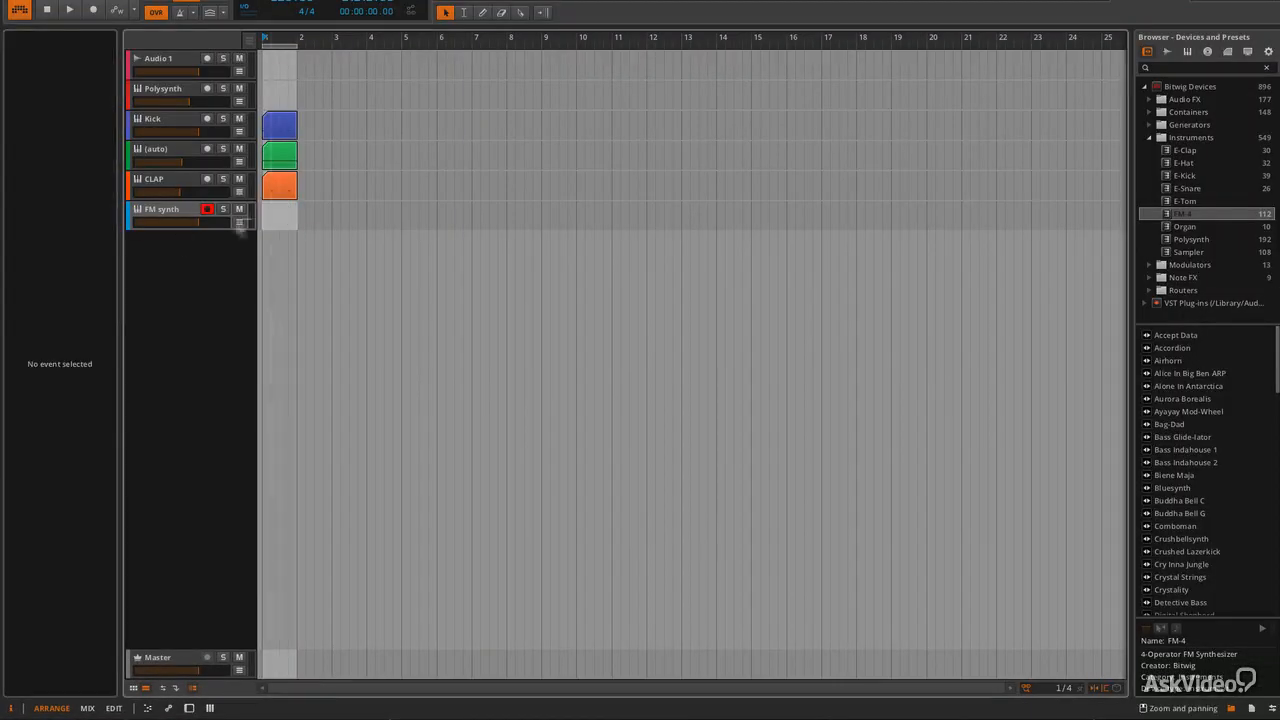
click(178, 212)
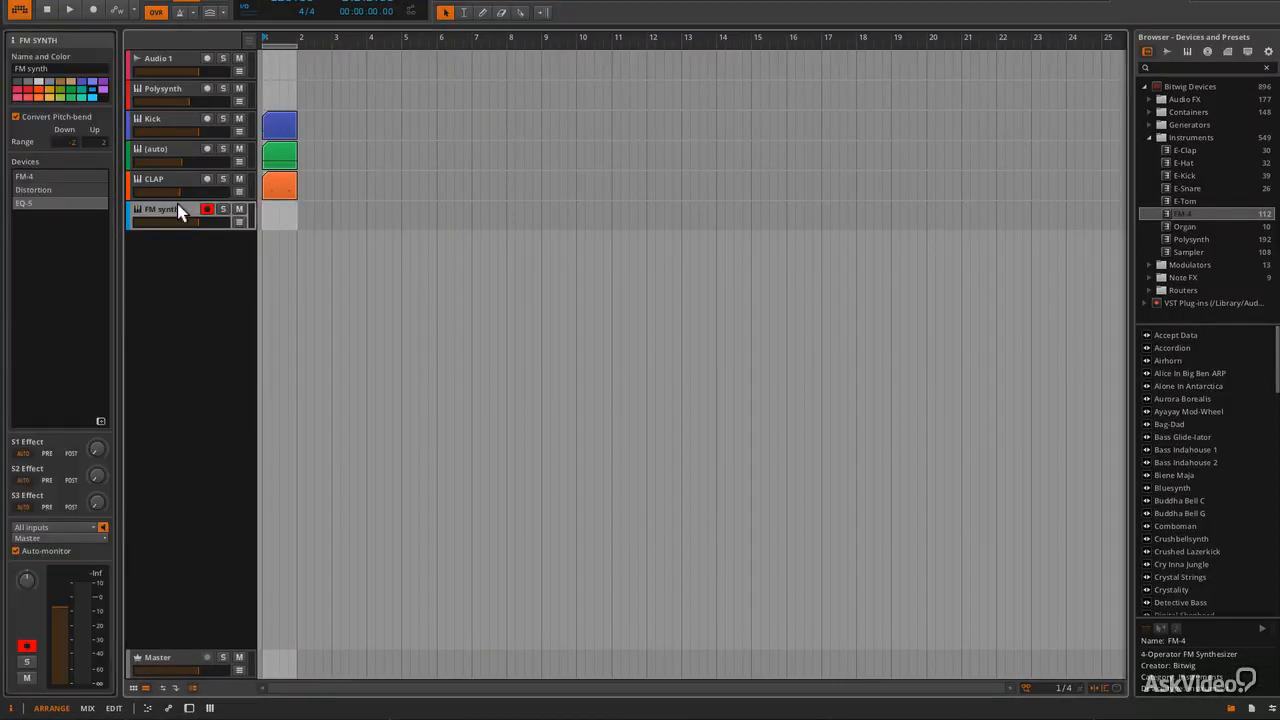
Play the arrangement while inspecting the CLAP, (auto) and Kick tracks, stop playback and inspect the Kick clip's properties.
key(space)
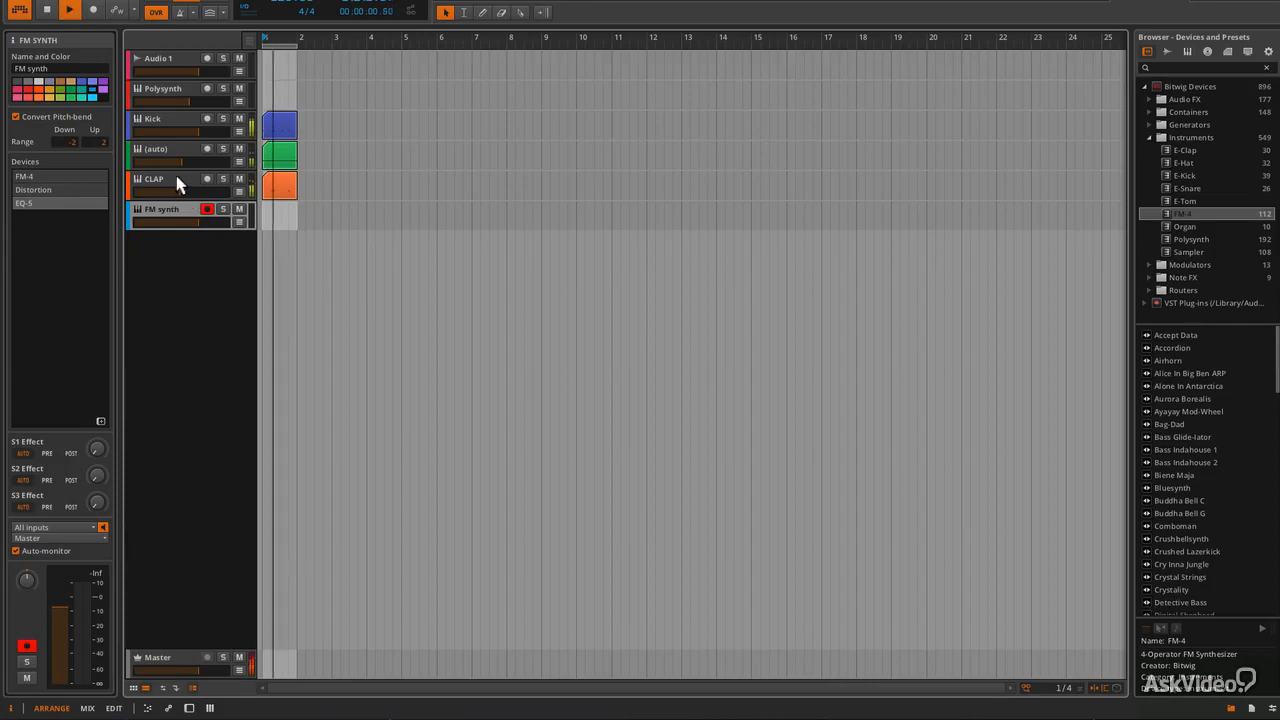
click(181, 191)
click(180, 152)
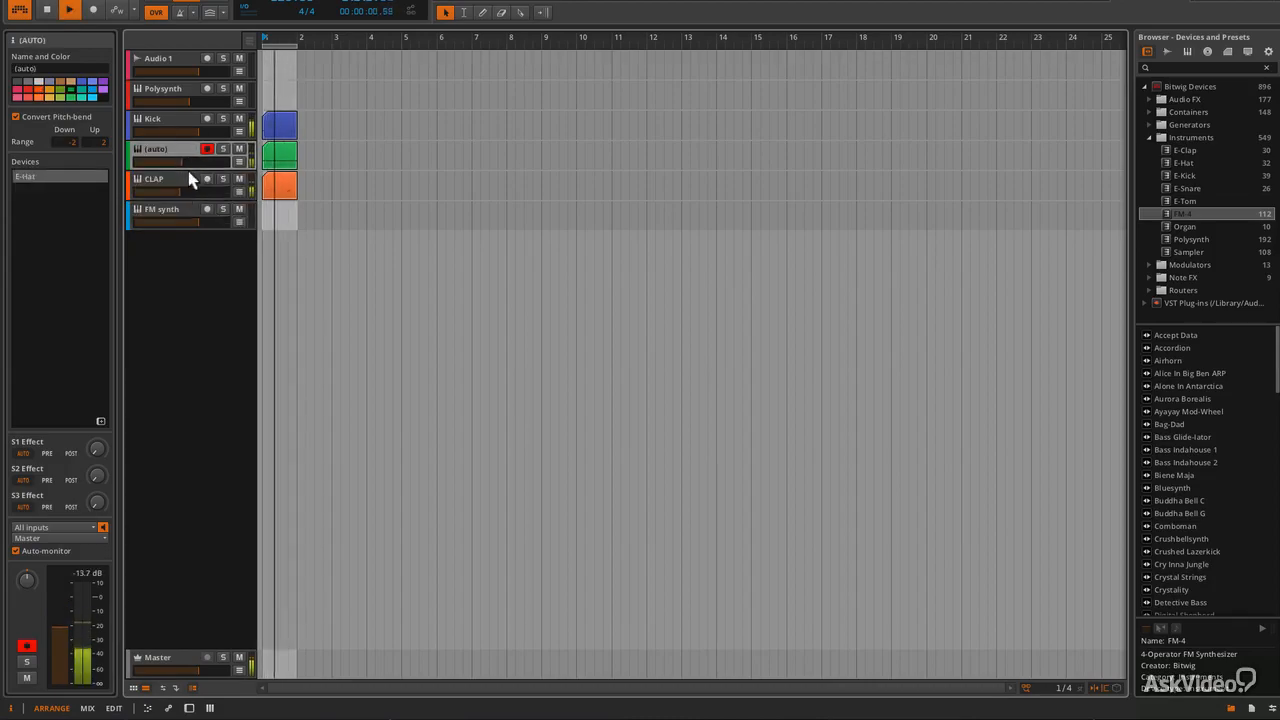
click(177, 120)
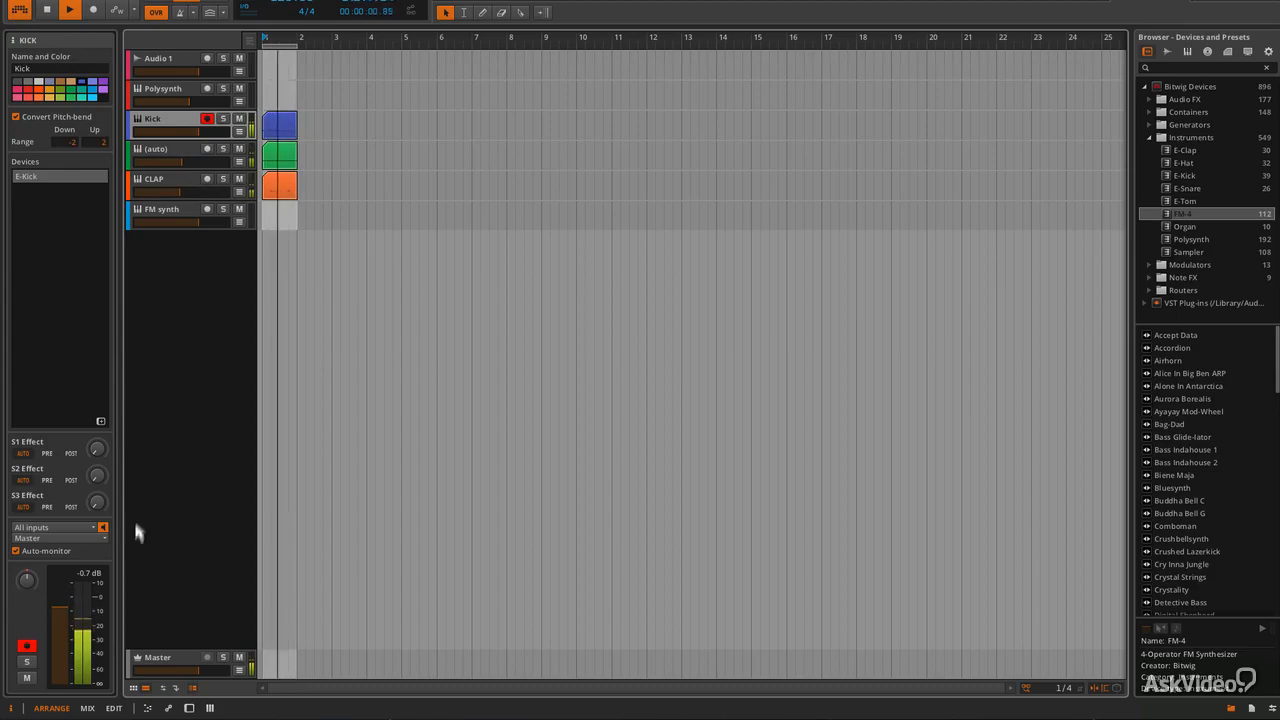
key(space)
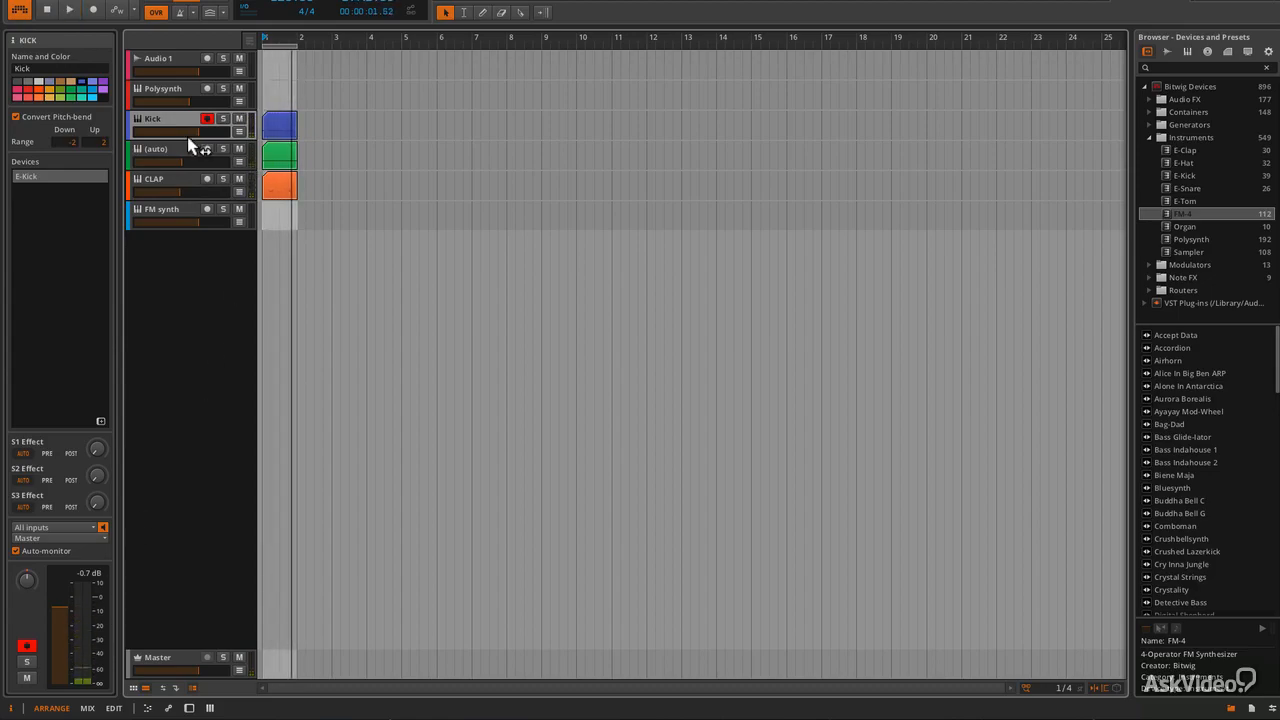
click(275, 126)
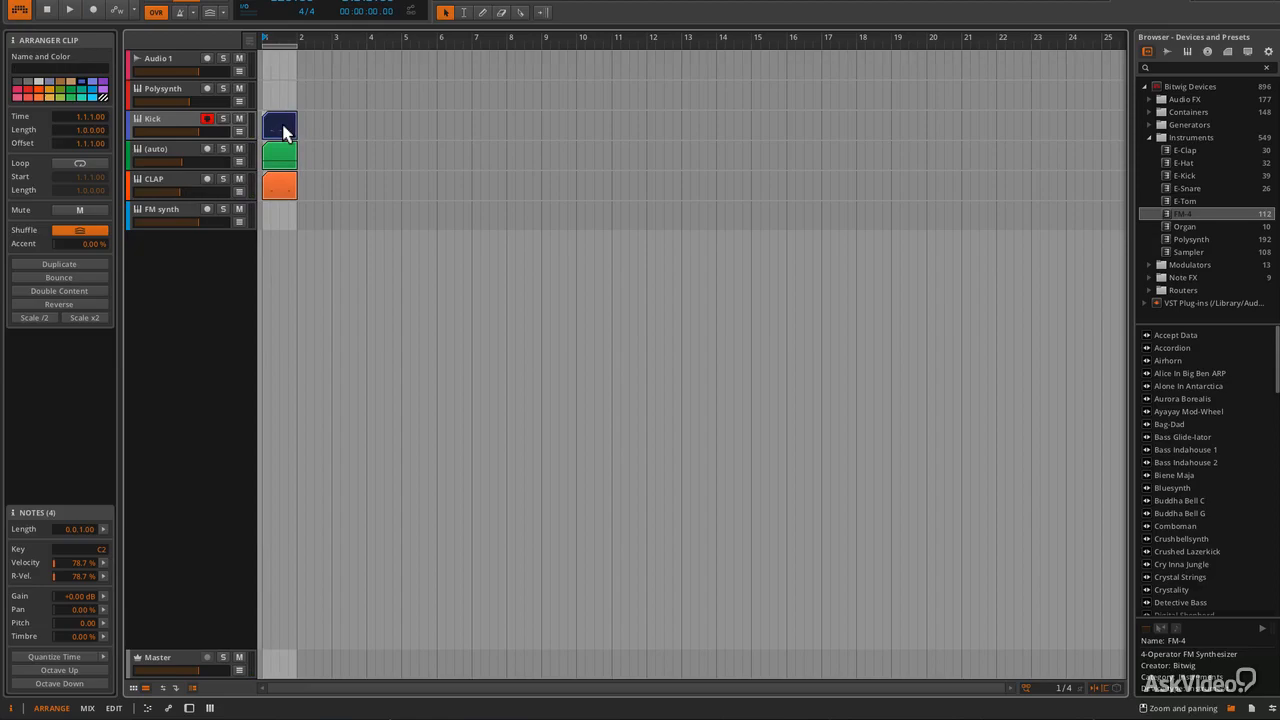